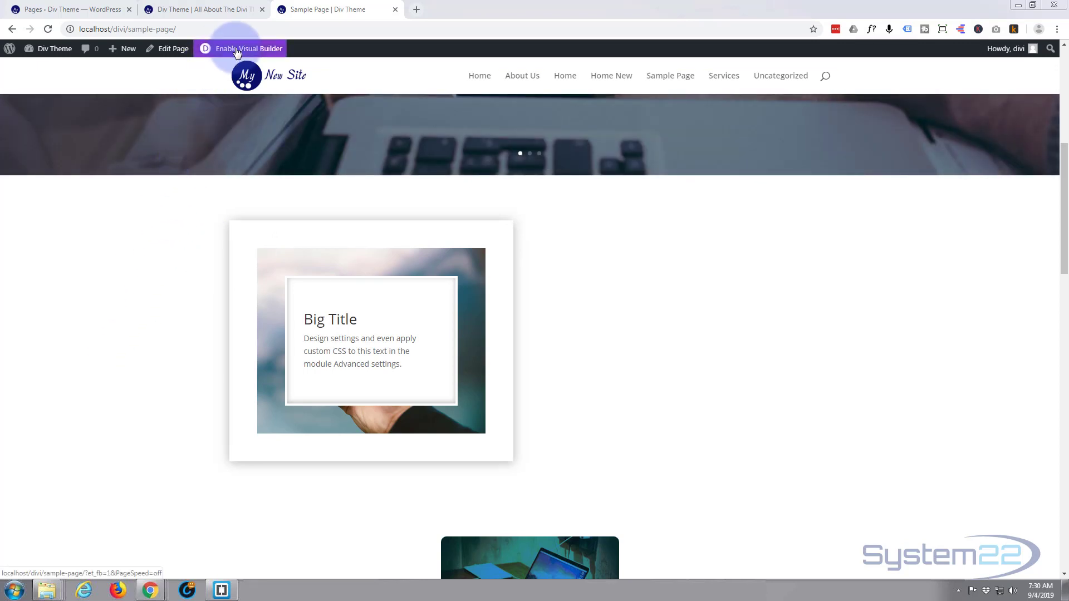
- Enable the Visual Builder on the Sample Page and scroll down to the Big Title row
click(238, 49)
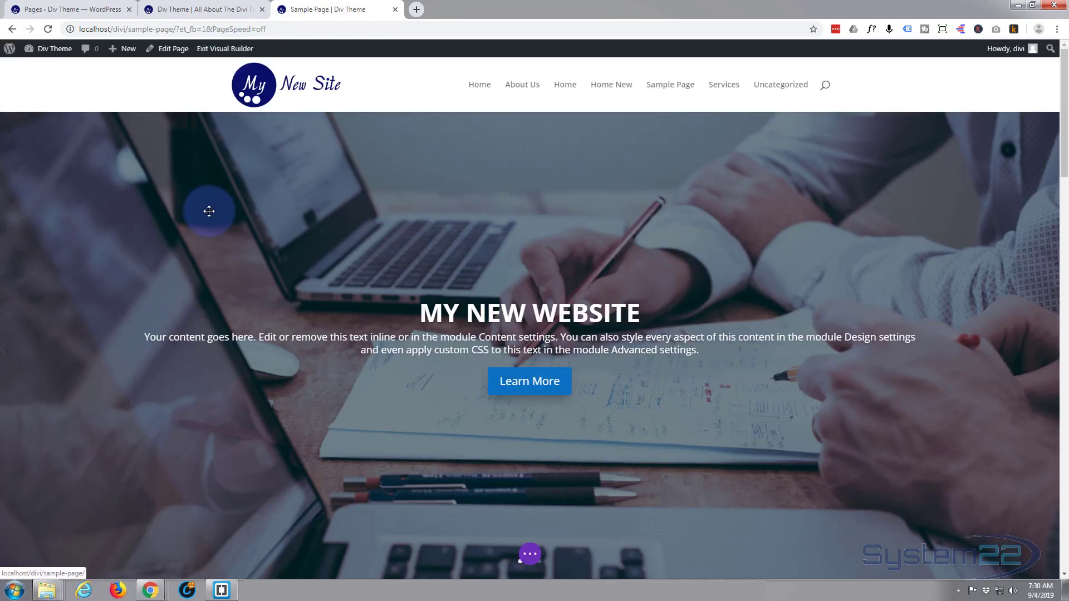
scroll(210, 212, down, 6)
scroll(212, 212, down, 1)
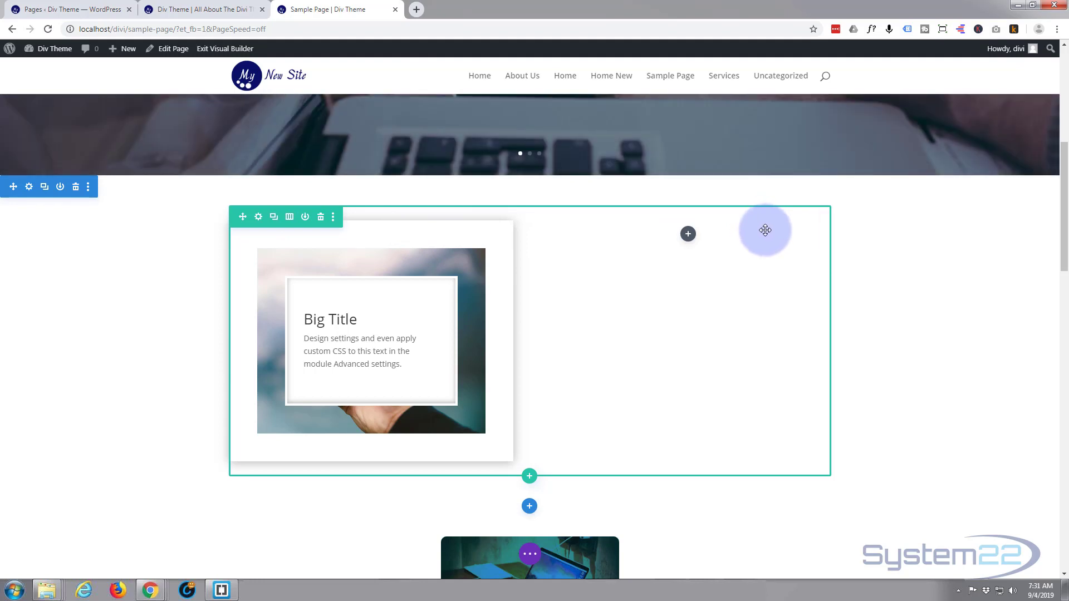
- Insert a Text module into the empty column beside the Big Title card
click(689, 235)
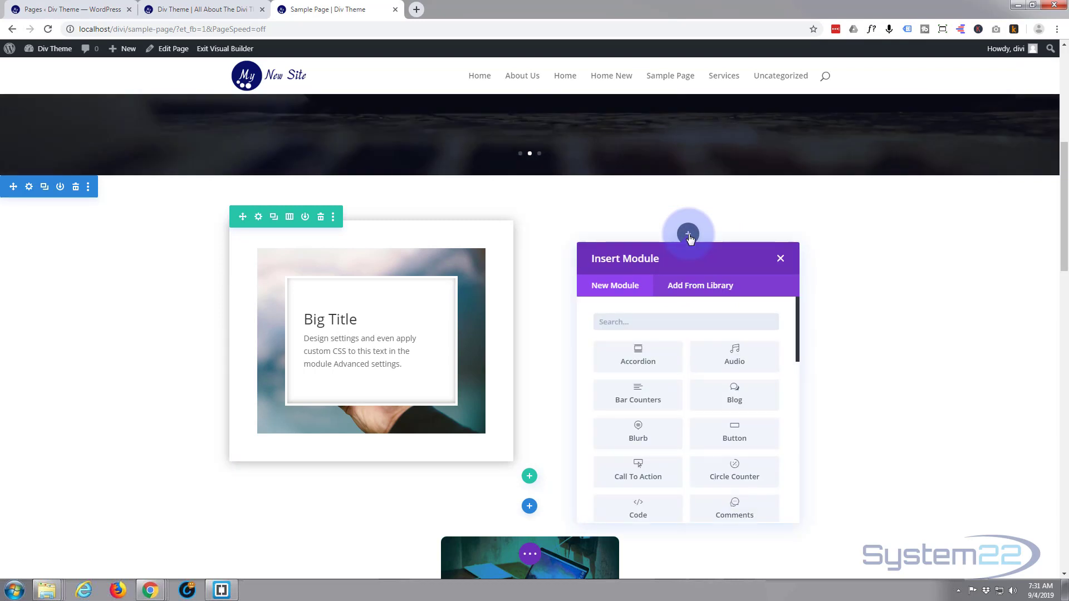
scroll(707, 391, down, 1)
scroll(708, 391, down, 9)
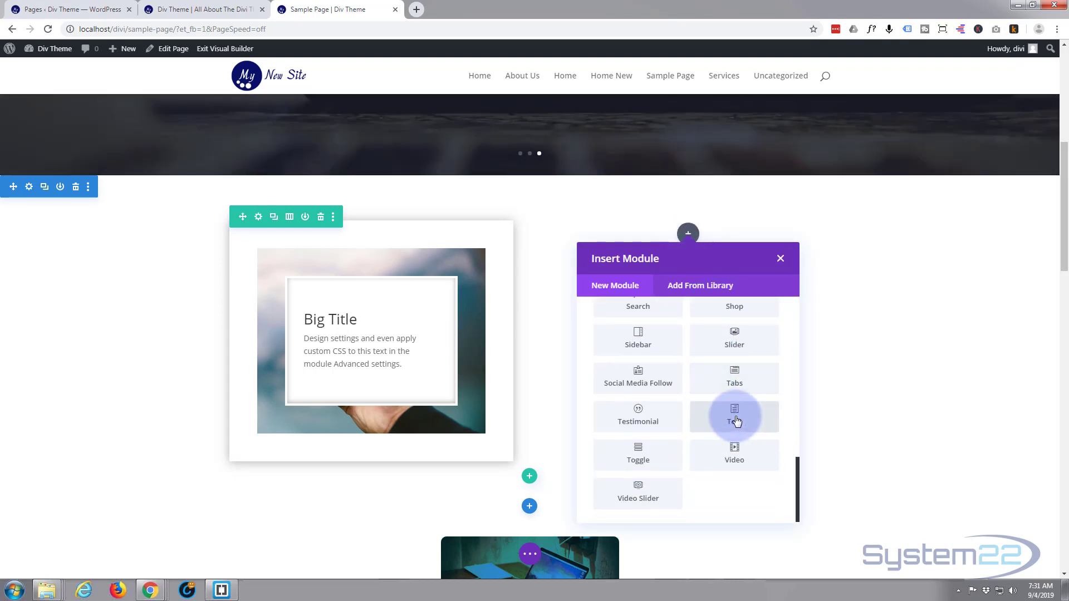
click(744, 423)
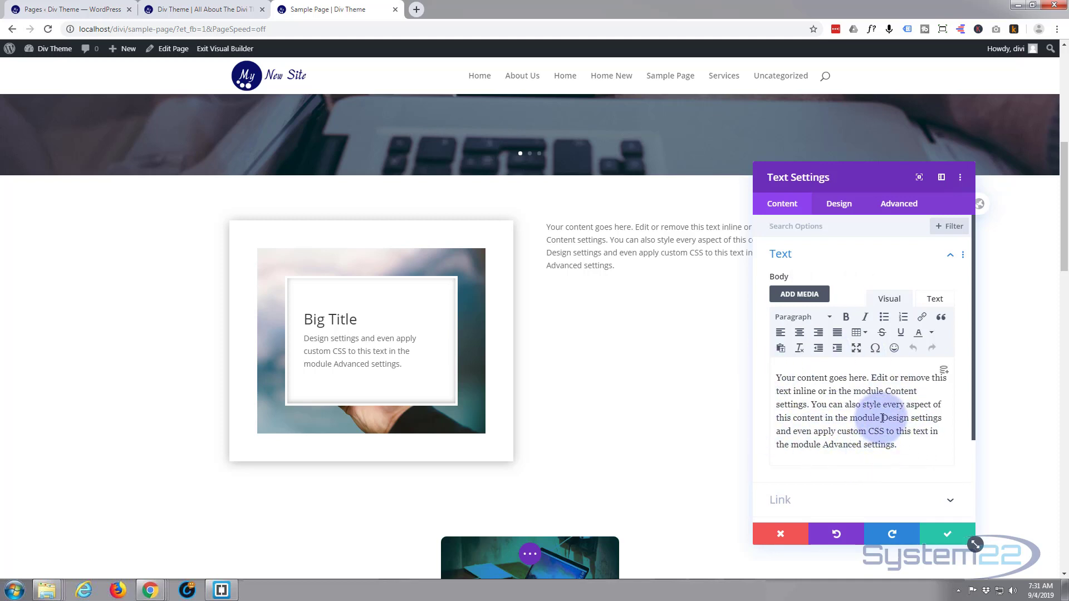
- Replace the opening placeholder text with 'My Title' on its own line, formatted as Heading 2
drag(883, 417, 763, 370)
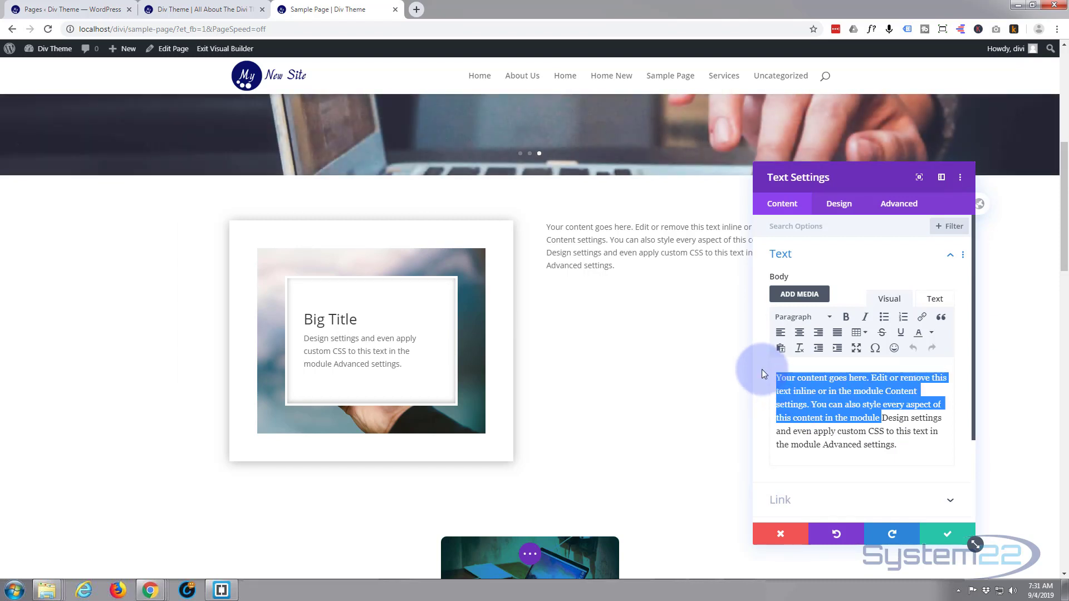
text(My Title)
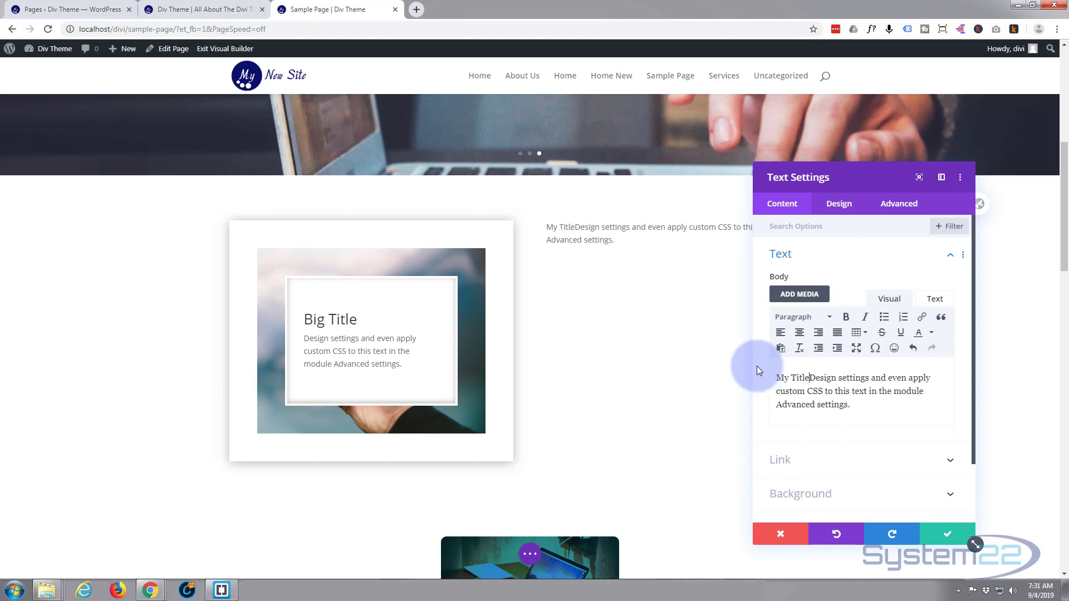
key(Return)
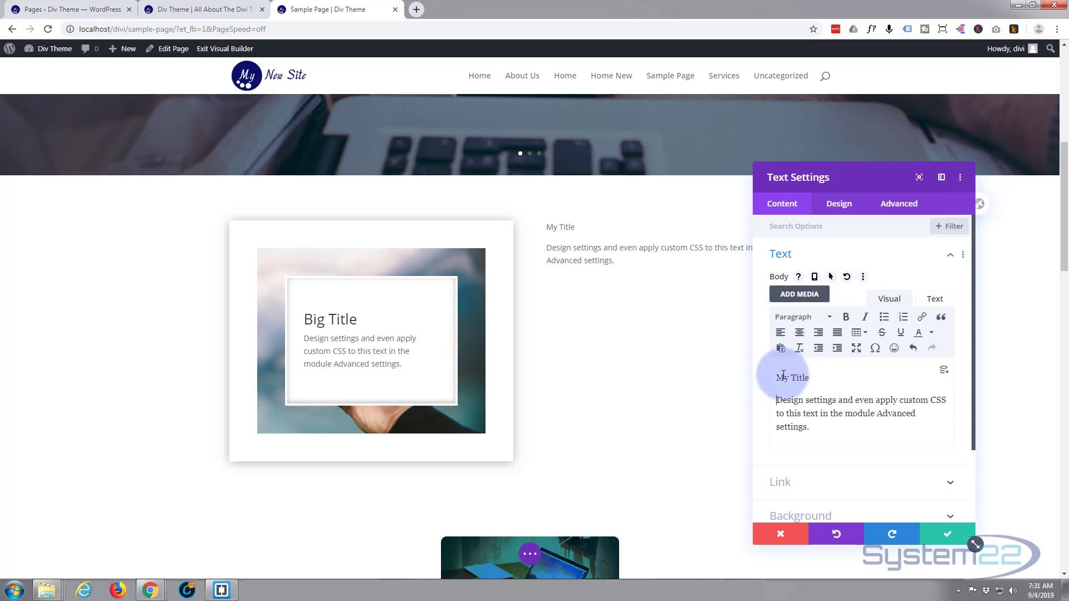
drag(778, 378, 817, 378)
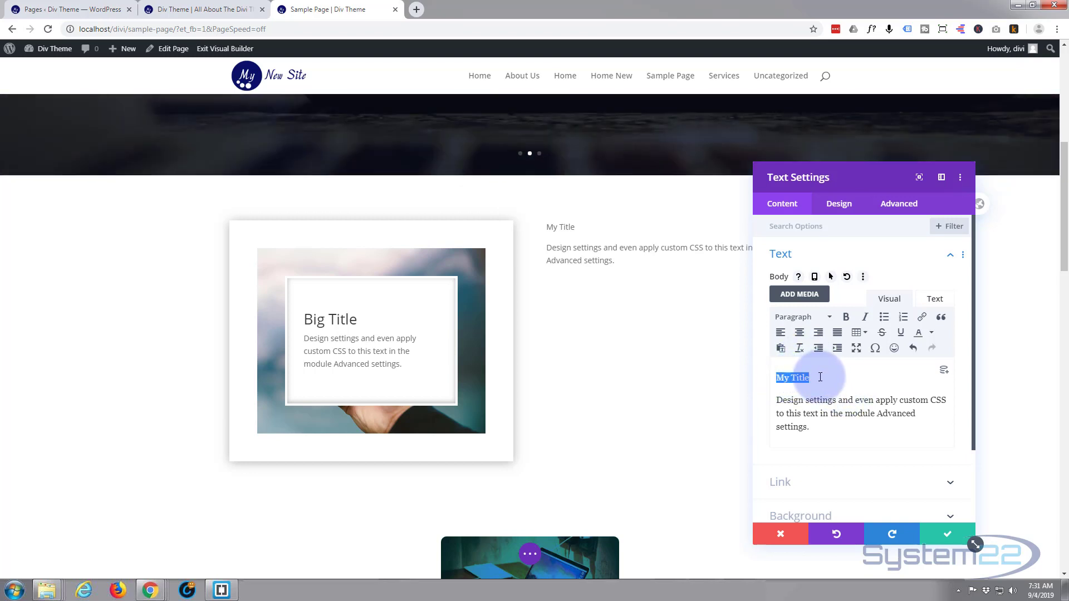
click(825, 317)
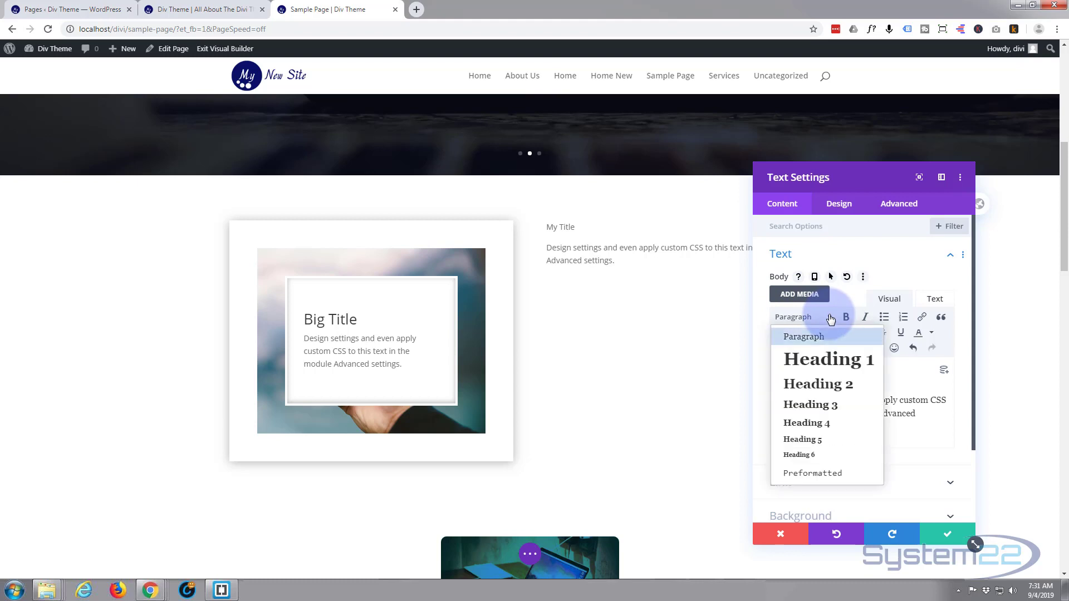
click(816, 388)
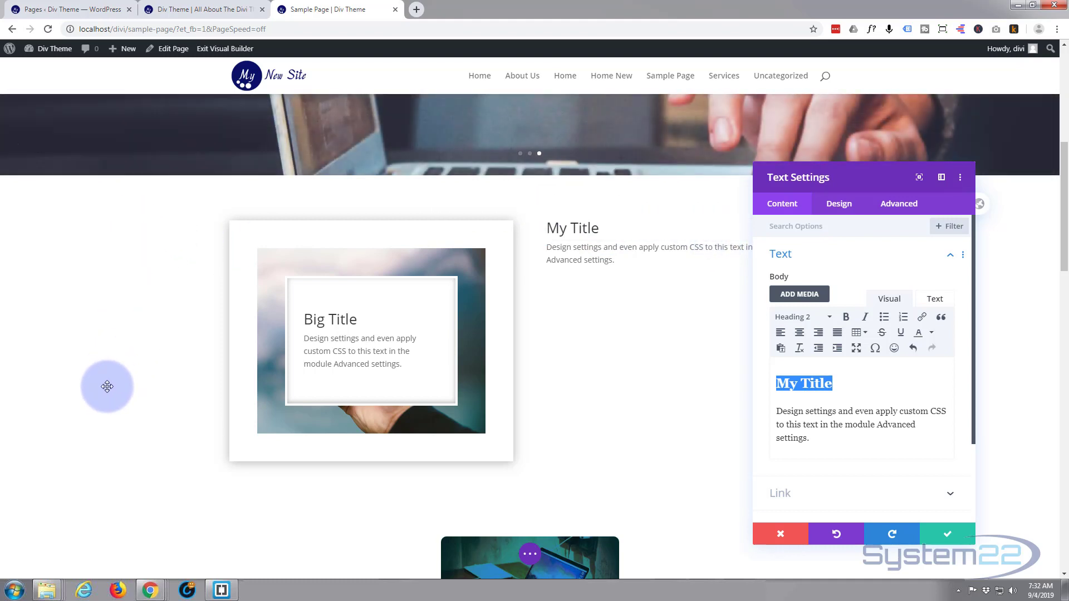
- Save the text module, then set the section background to blue #0c71c3
click(949, 535)
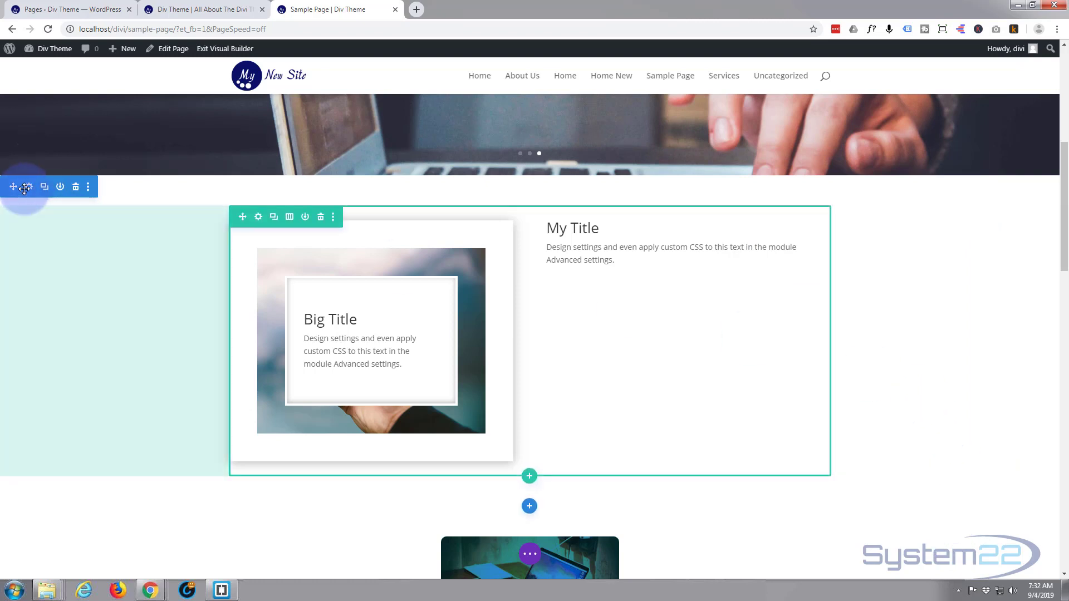
click(27, 188)
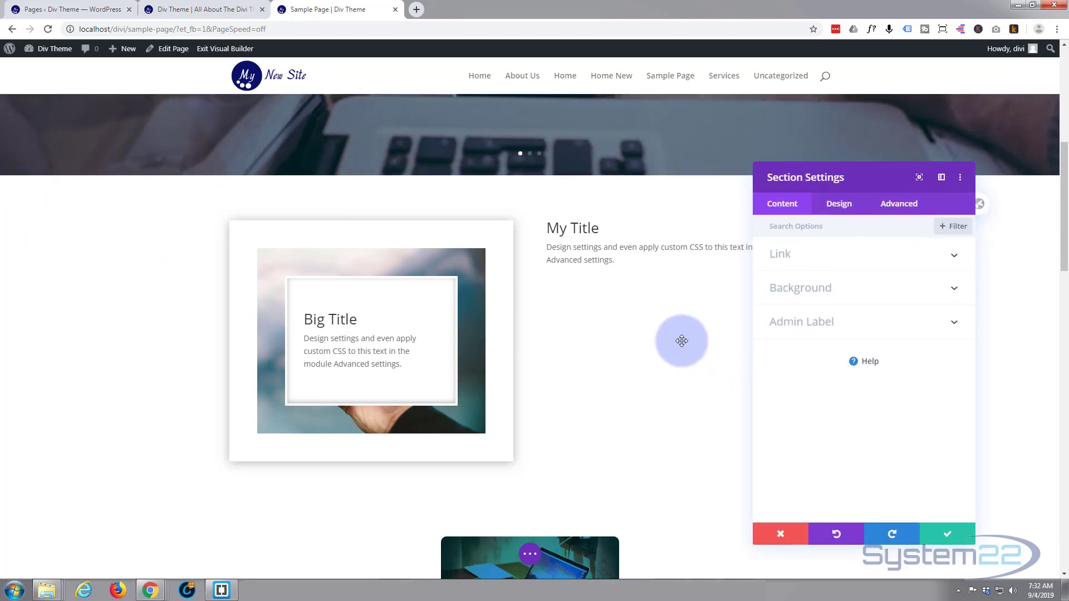
click(850, 288)
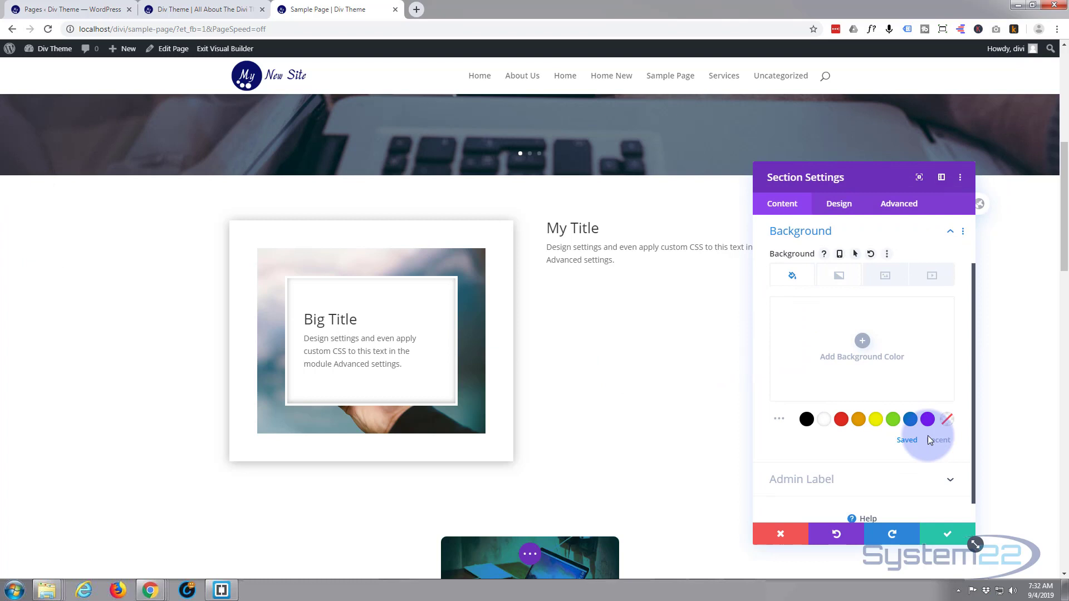
click(912, 419)
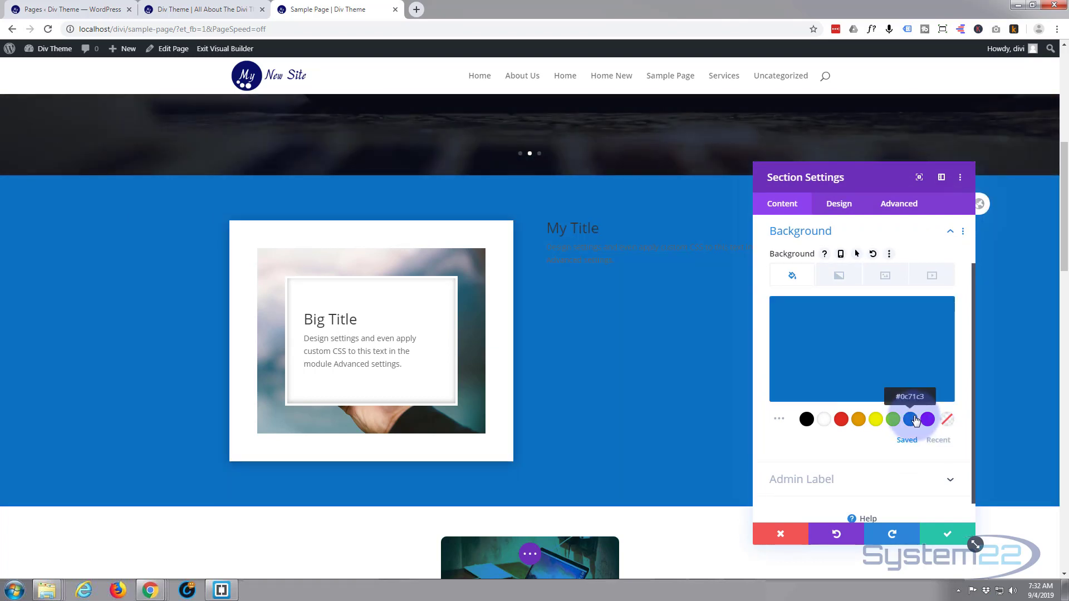
click(952, 533)
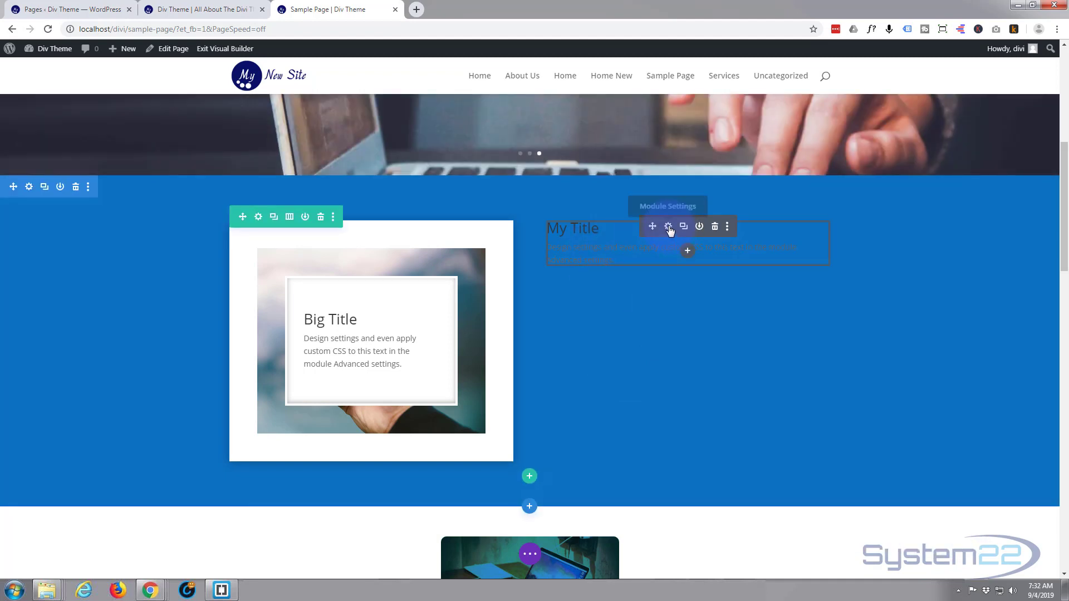
- Give the My Title text module a white background
click(668, 227)
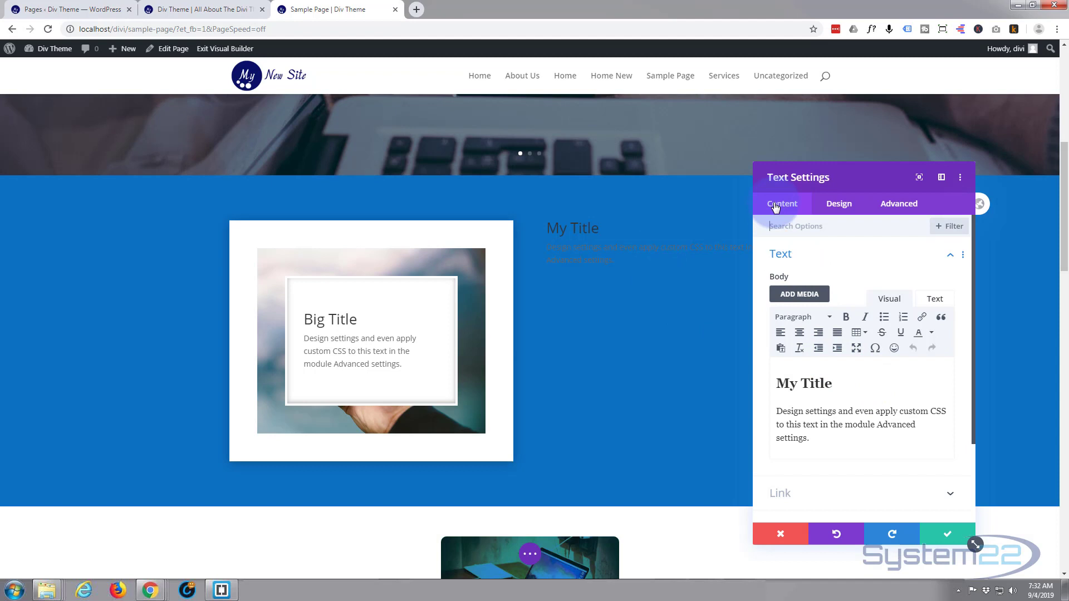
scroll(813, 424, down, 2)
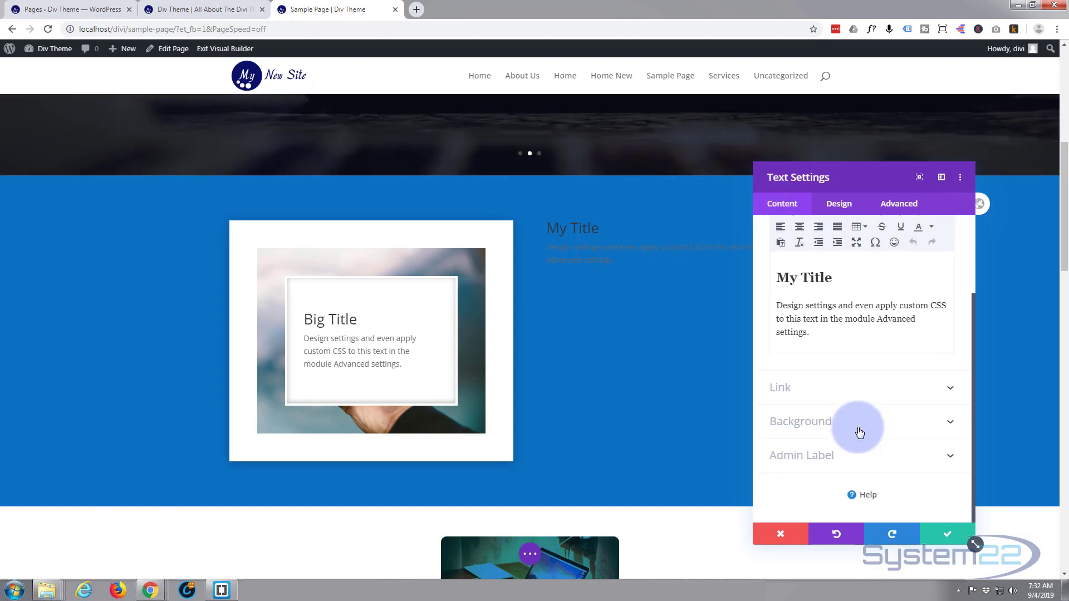
click(826, 423)
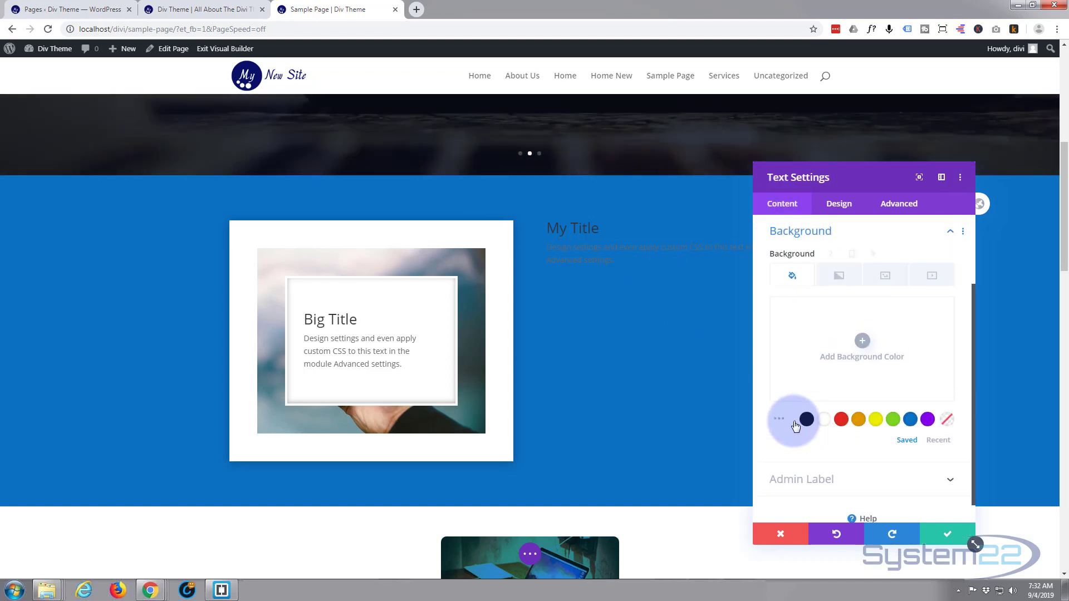
click(826, 422)
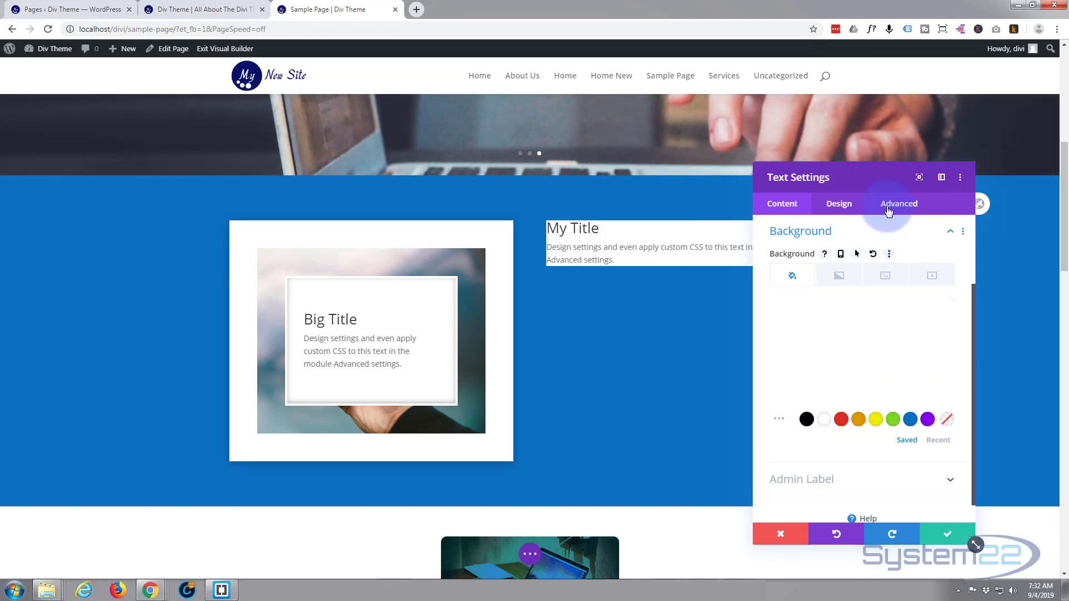
drag(874, 179, 937, 289)
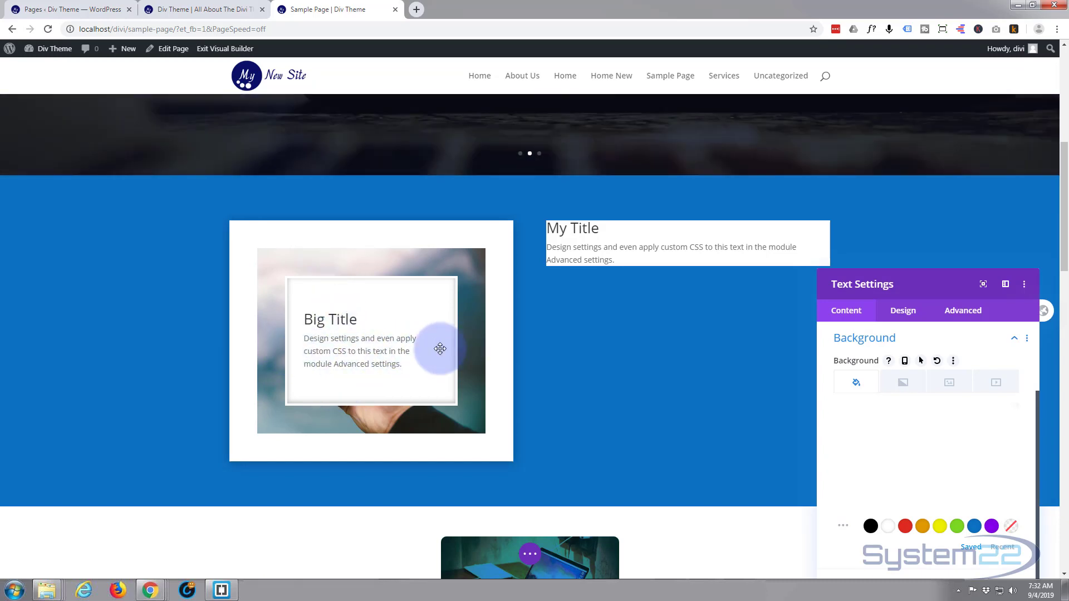
- Give the My Title text module 60px top/bottom padding and 30px left/right padding
click(903, 312)
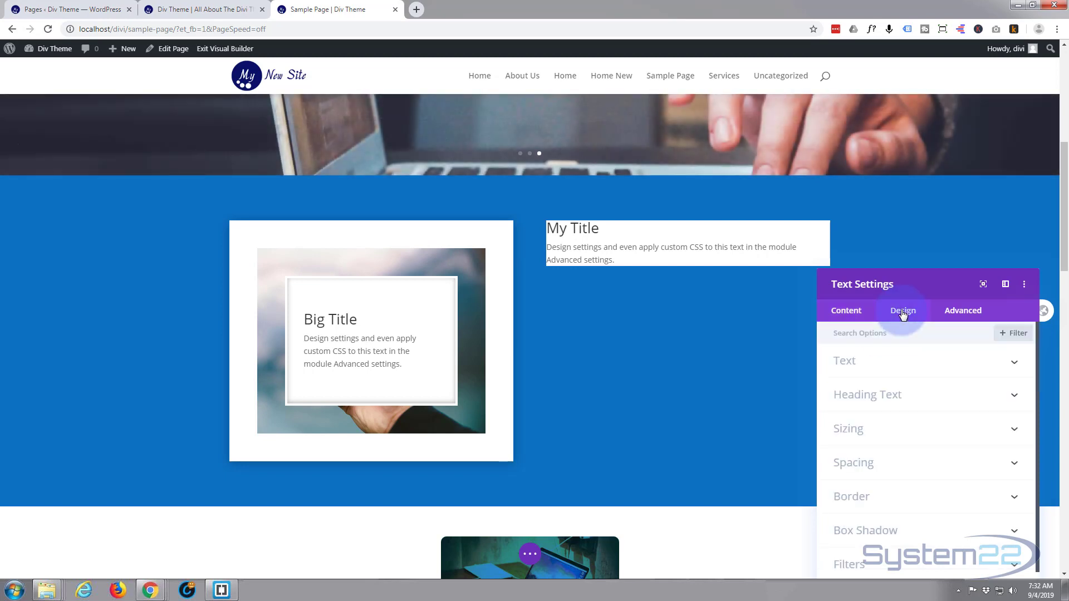
click(913, 459)
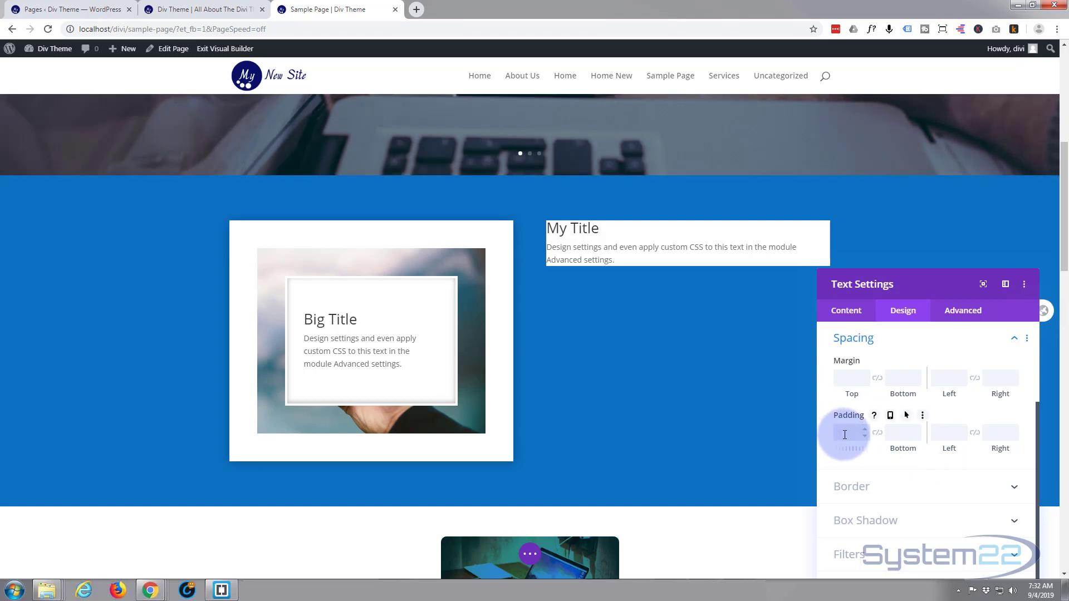
click(845, 435)
text(60px)
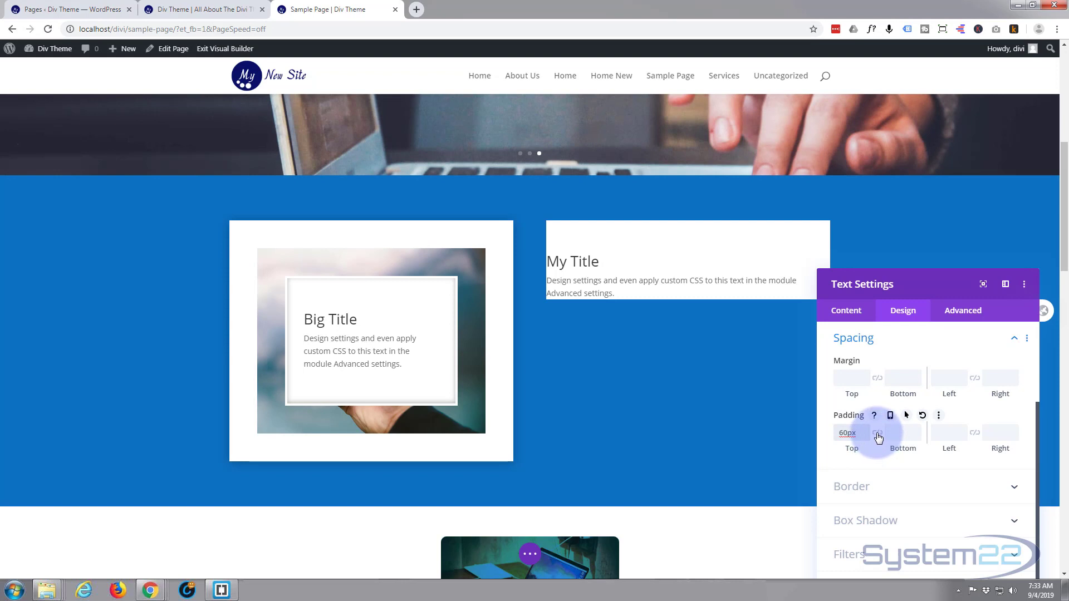
click(878, 436)
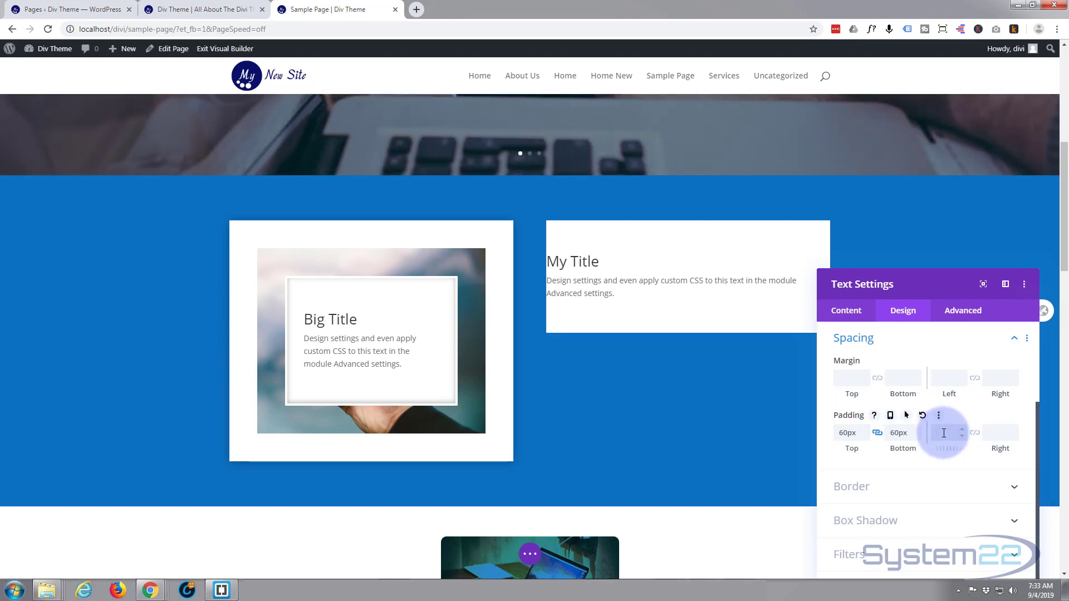
click(943, 433)
text(30px)
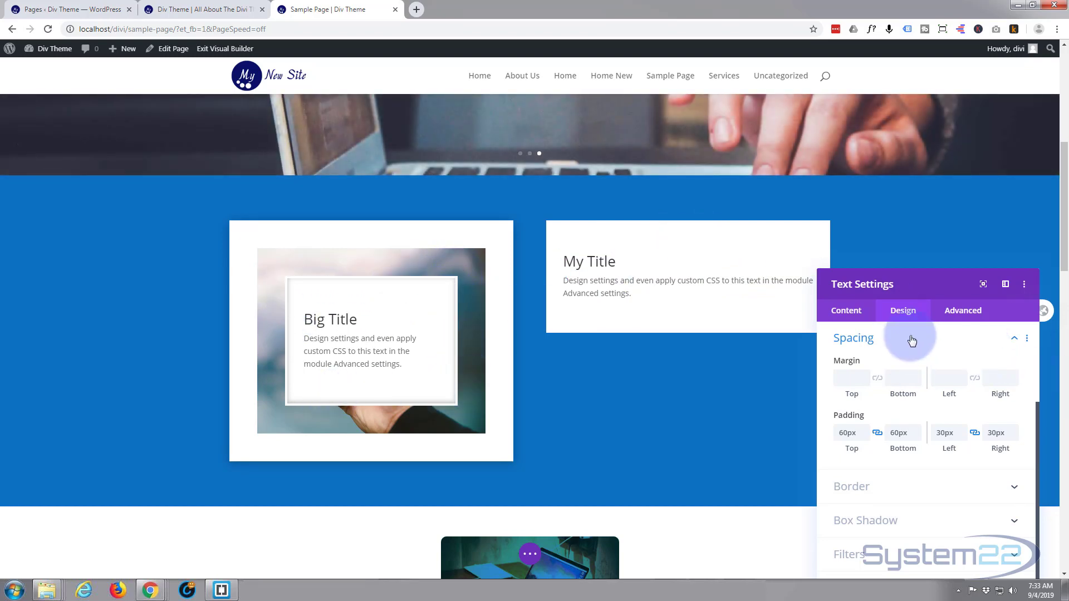
- Apply the second Box Shadow preset to the My Title text module
drag(918, 288, 931, 247)
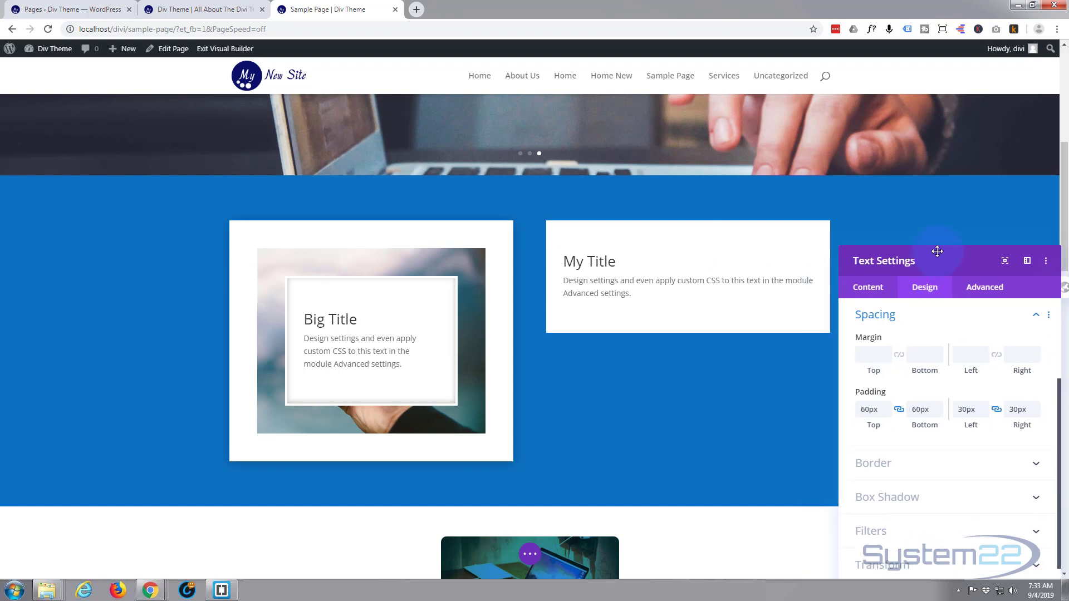
scroll(918, 363, down, 1)
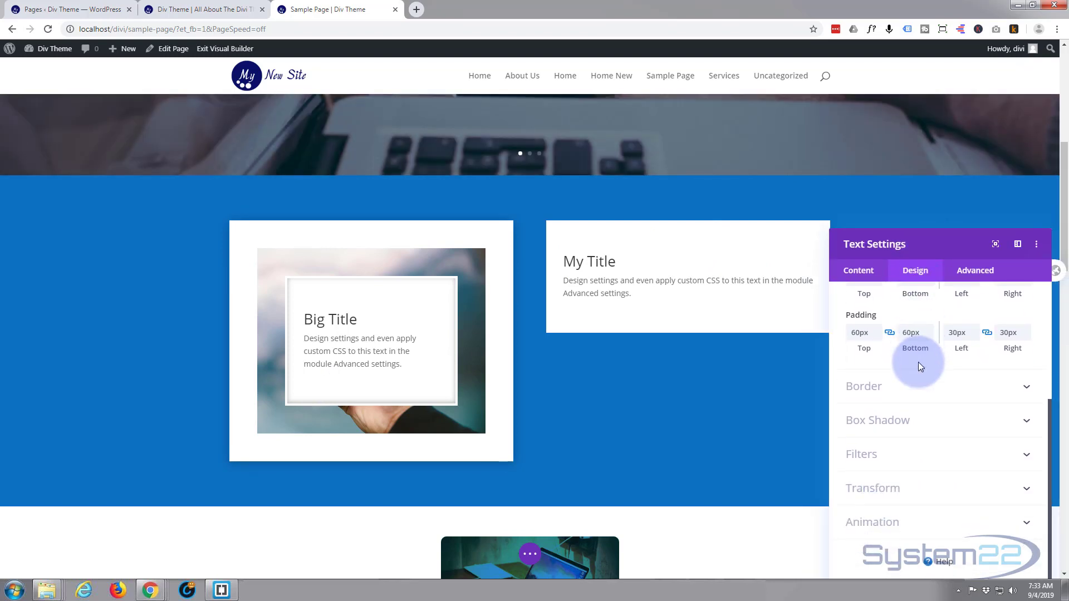
click(947, 420)
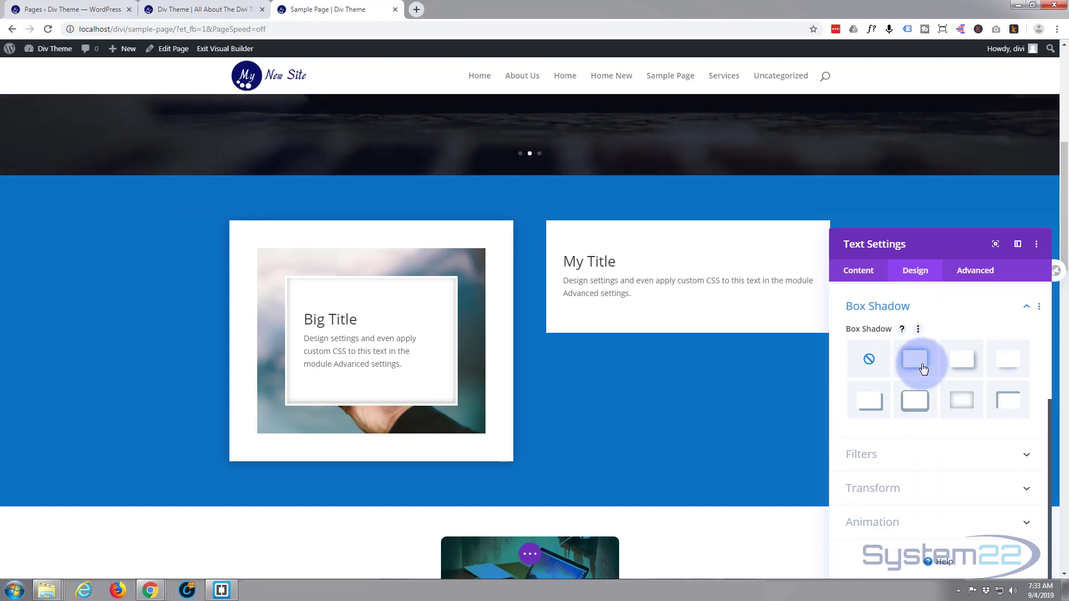
click(916, 361)
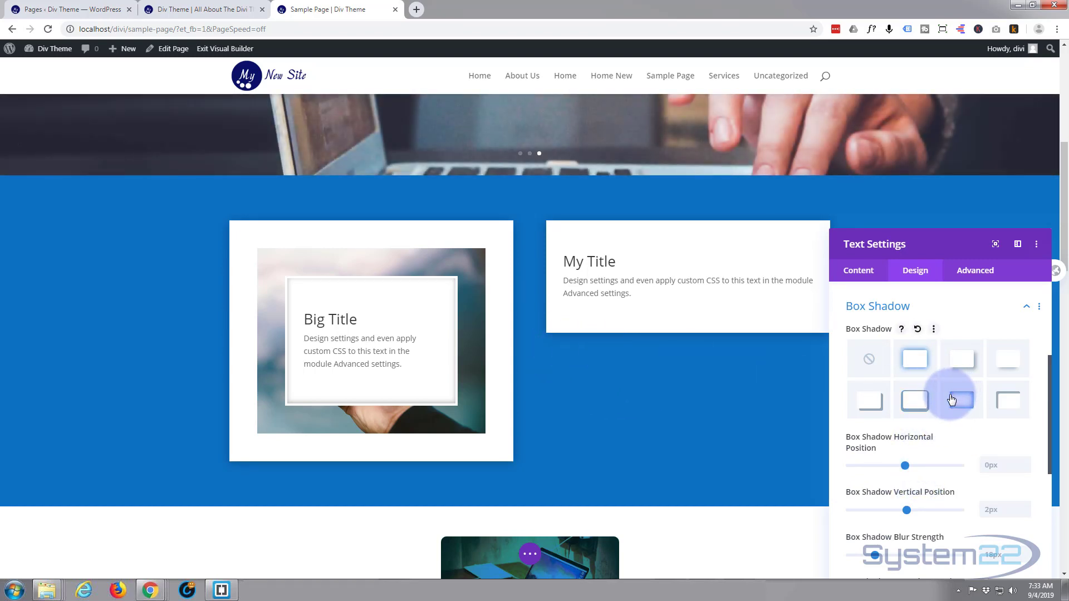
- Make the shadow an Inner Shadow with a -3px vertical position
scroll(951, 400, down, 5)
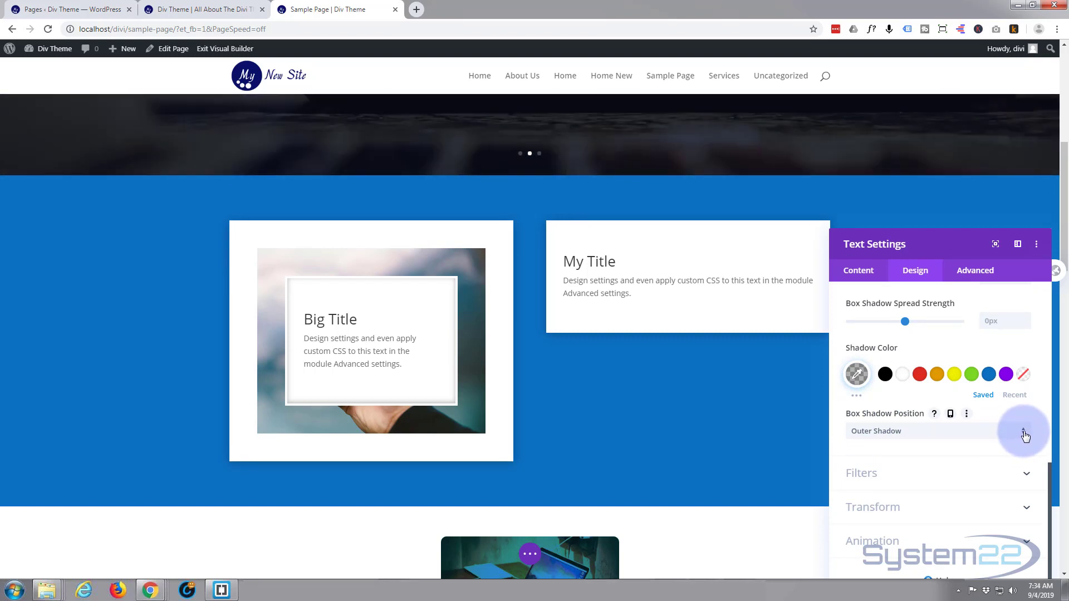
click(1024, 433)
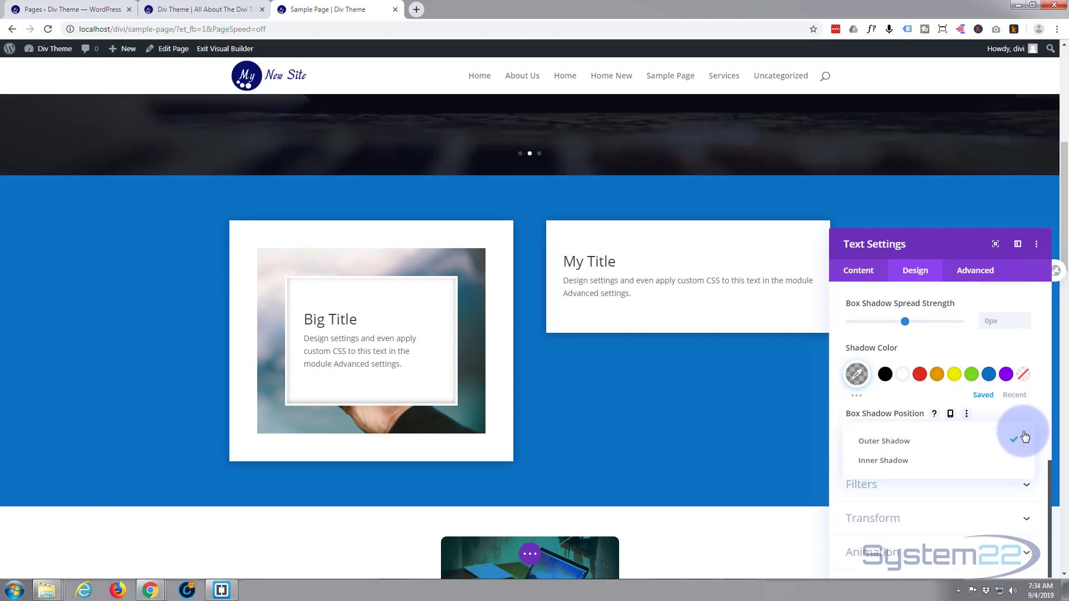
click(902, 460)
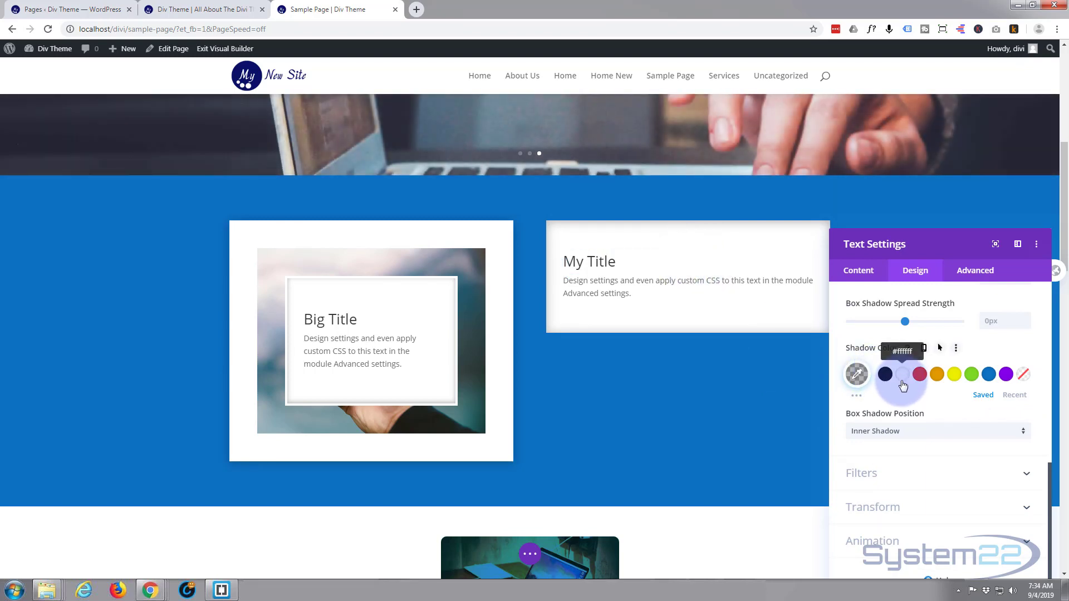
scroll(904, 383, up, 1)
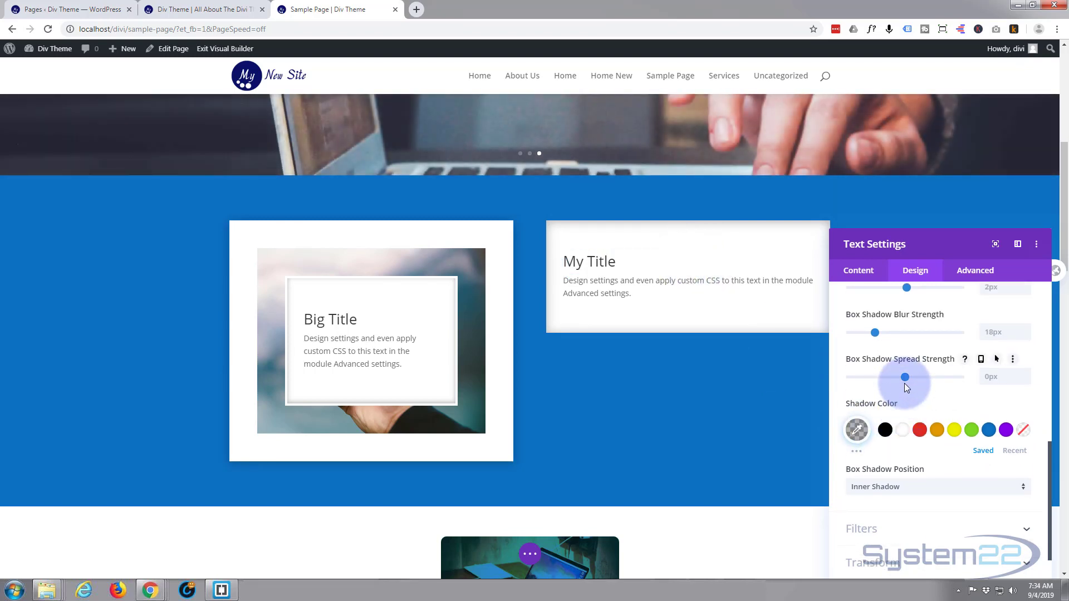
scroll(904, 384, up, 1)
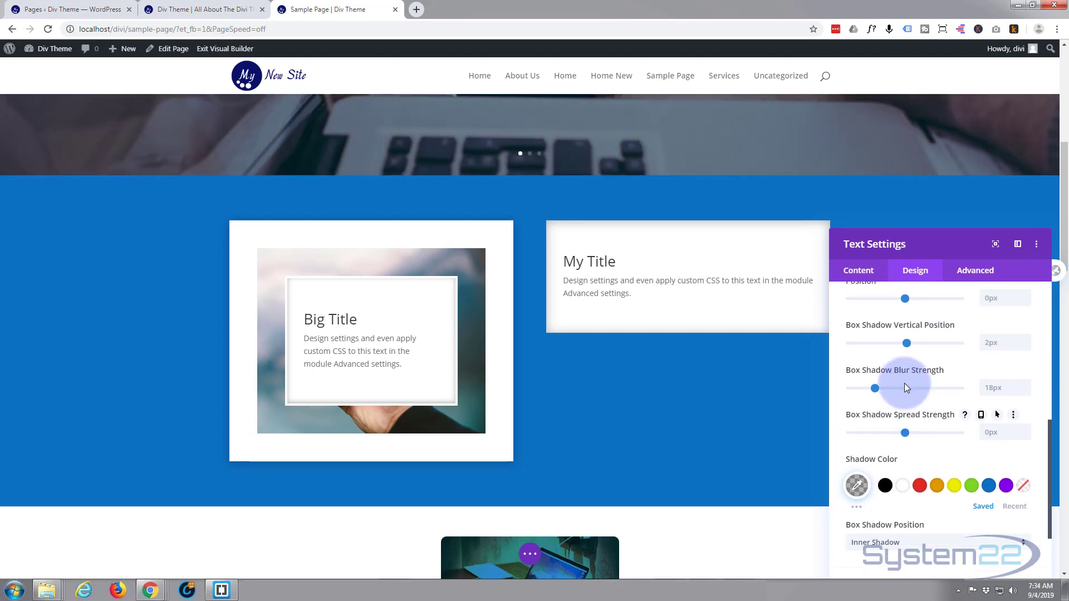
drag(906, 343, 903, 342)
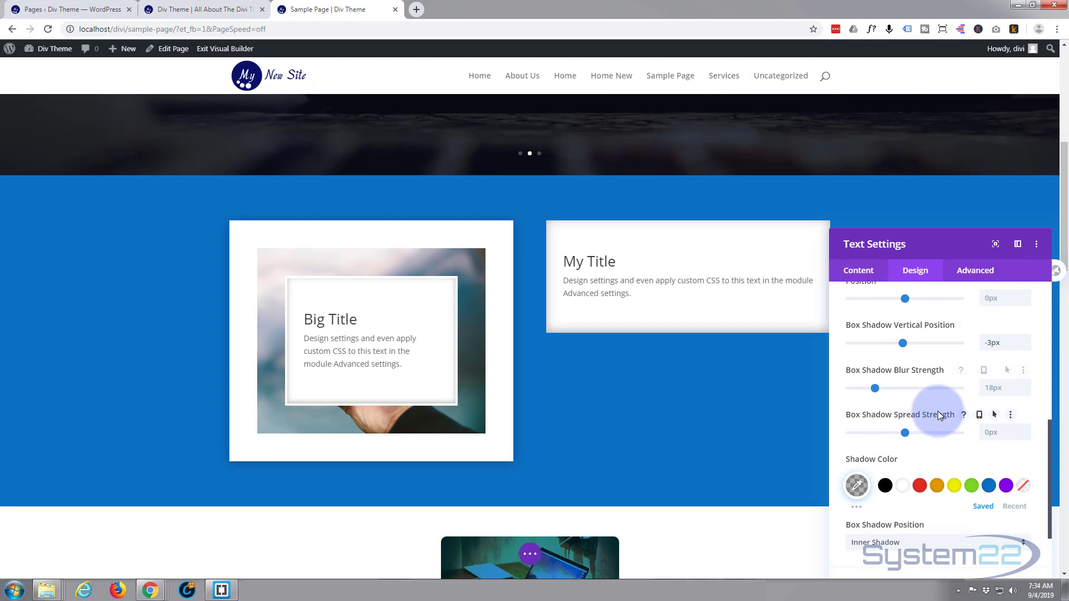
scroll(937, 410, up, 4)
- Give the My Title text module a 3px white border
scroll(940, 415, up, 1)
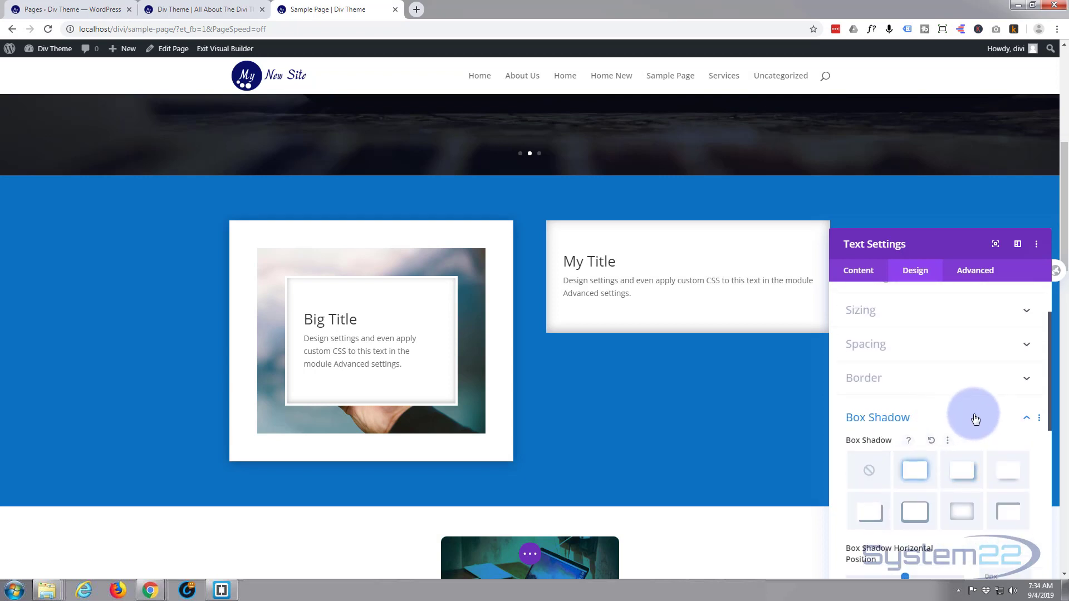
click(940, 419)
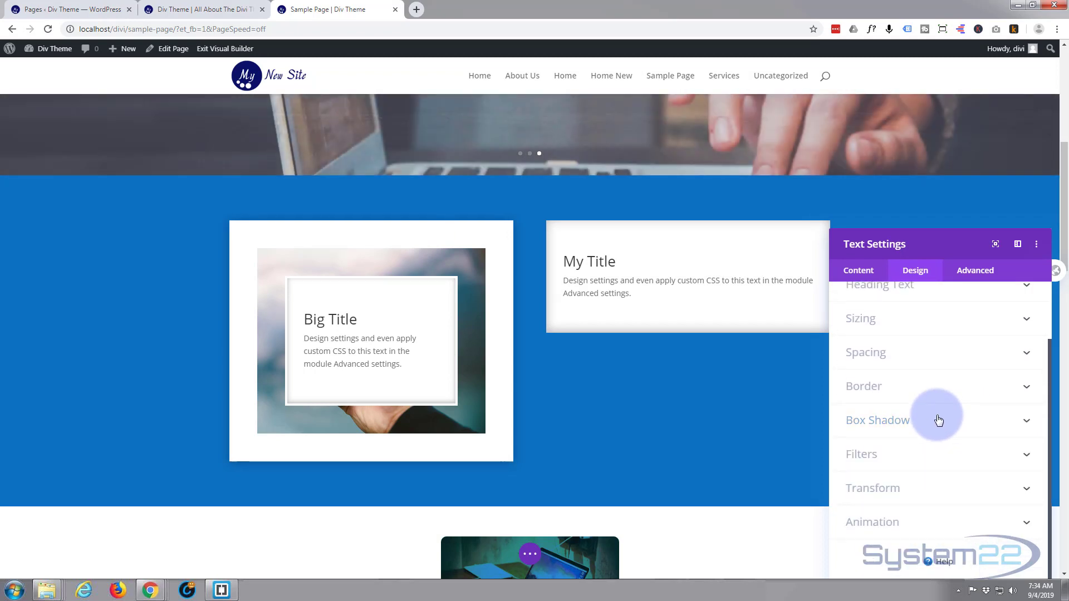
click(935, 386)
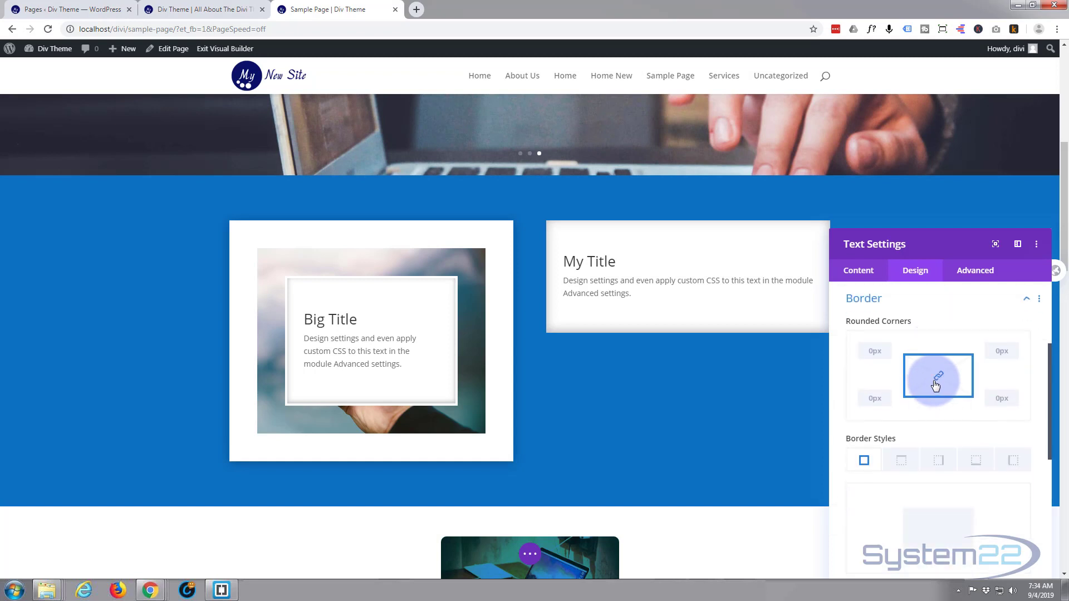
scroll(949, 420, down, 2)
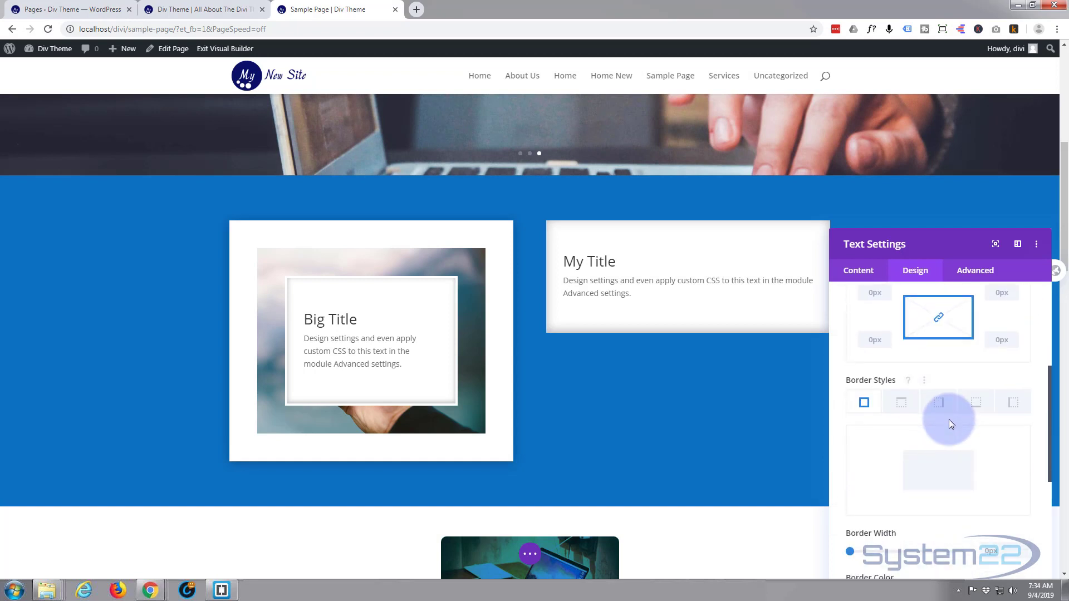
scroll(948, 419, down, 2)
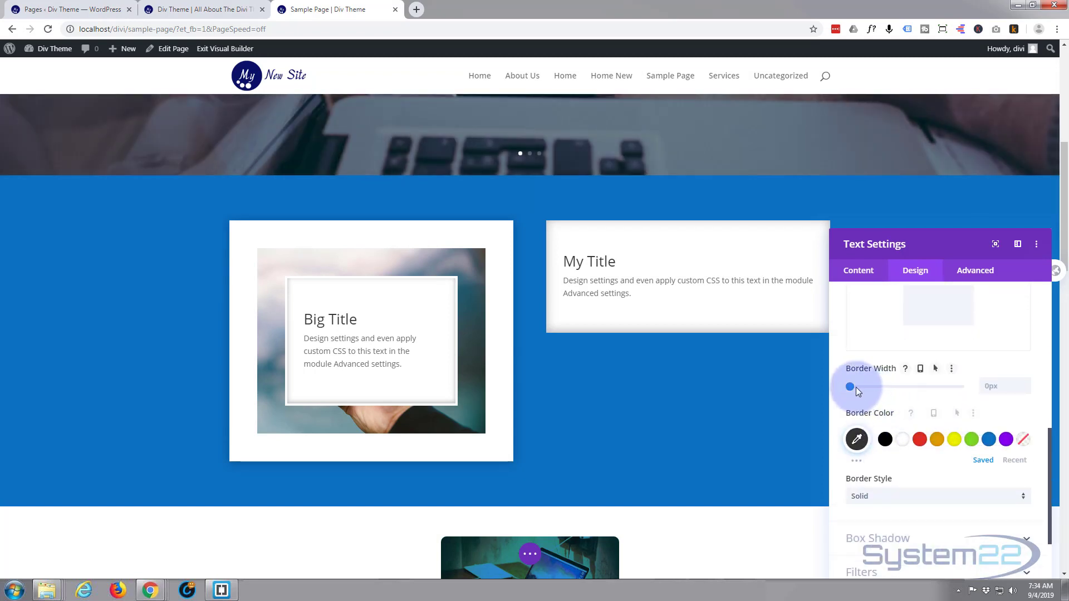
click(858, 385)
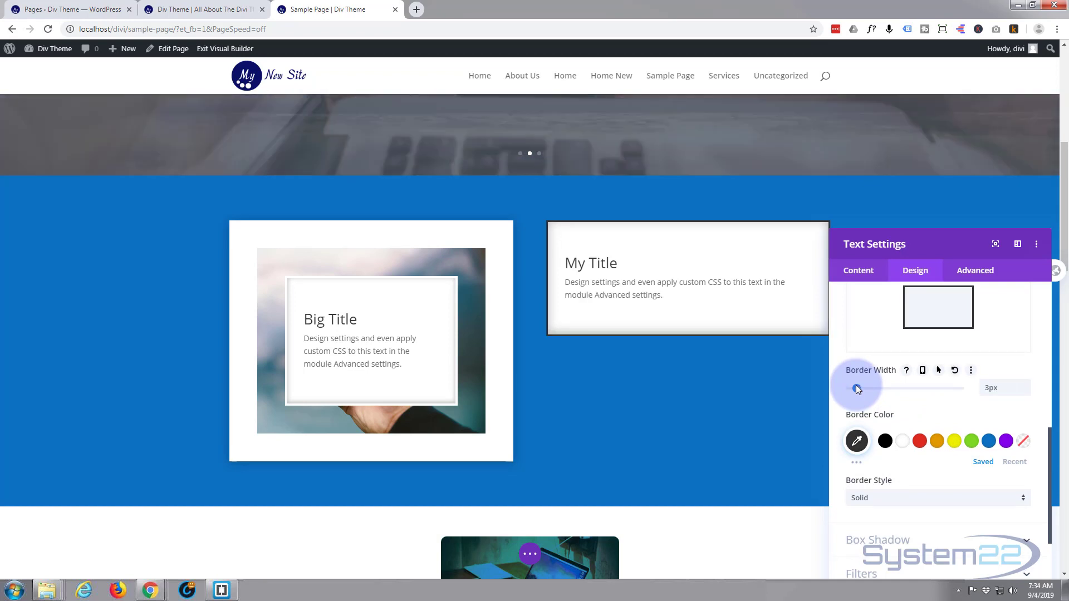
click(901, 441)
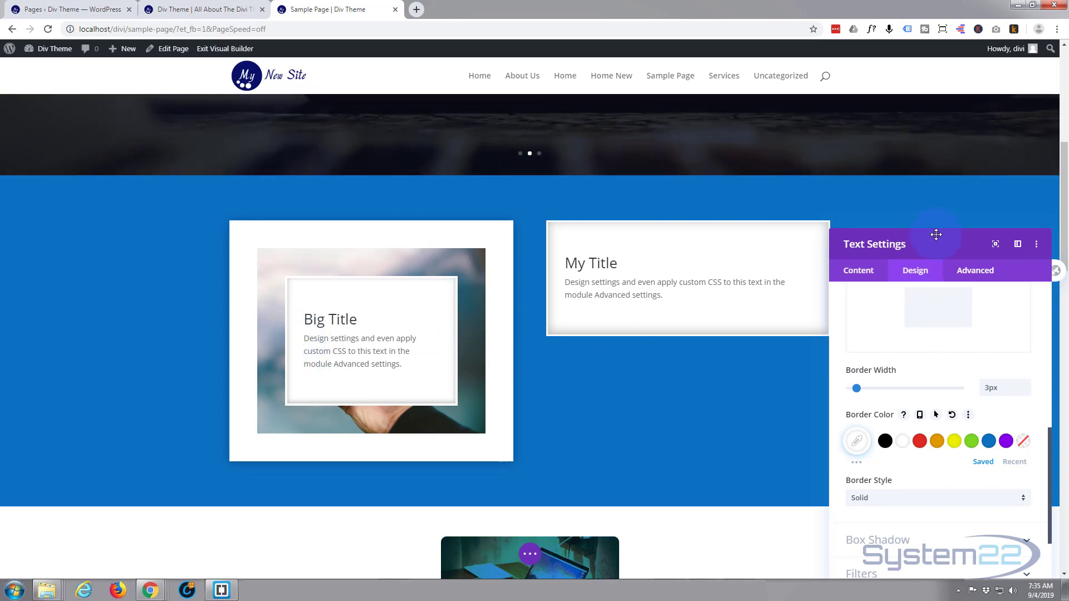
- Move the settings panel aside and save the text module settings
drag(937, 243, 144, 206)
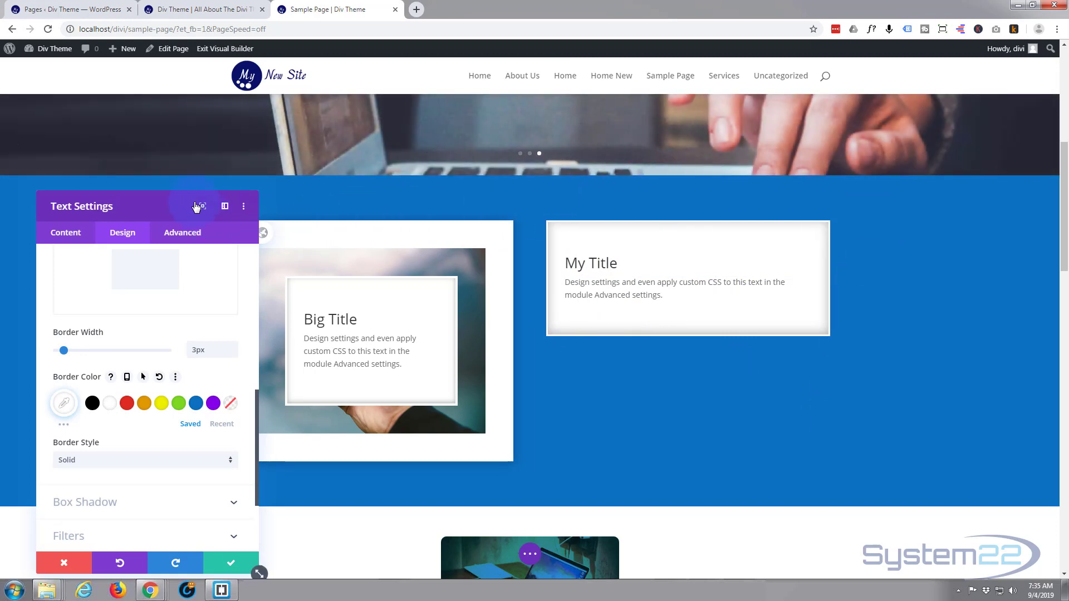
drag(196, 206, 109, 210)
click(161, 515)
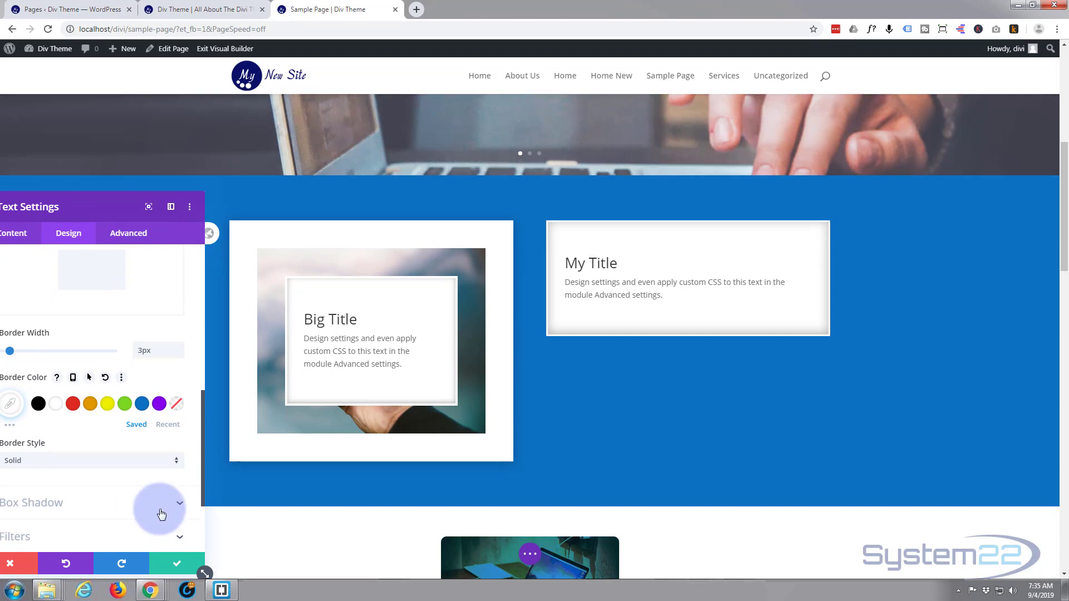
click(177, 563)
click(362, 433)
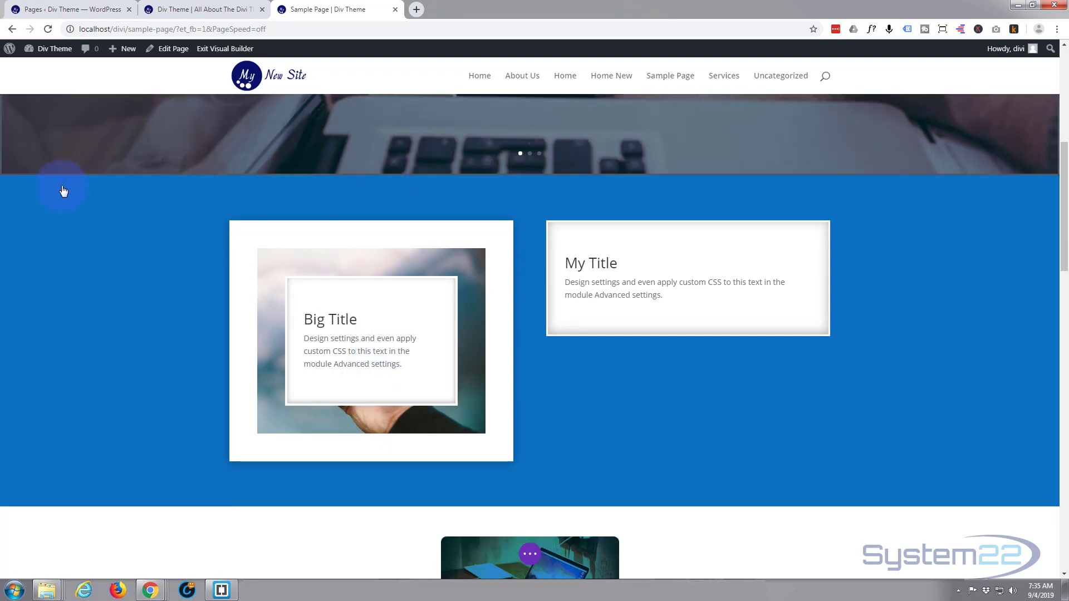
- Open Row Settings, then the second column's Column Settings, placed near the page centre
mouse_move(60, 185)
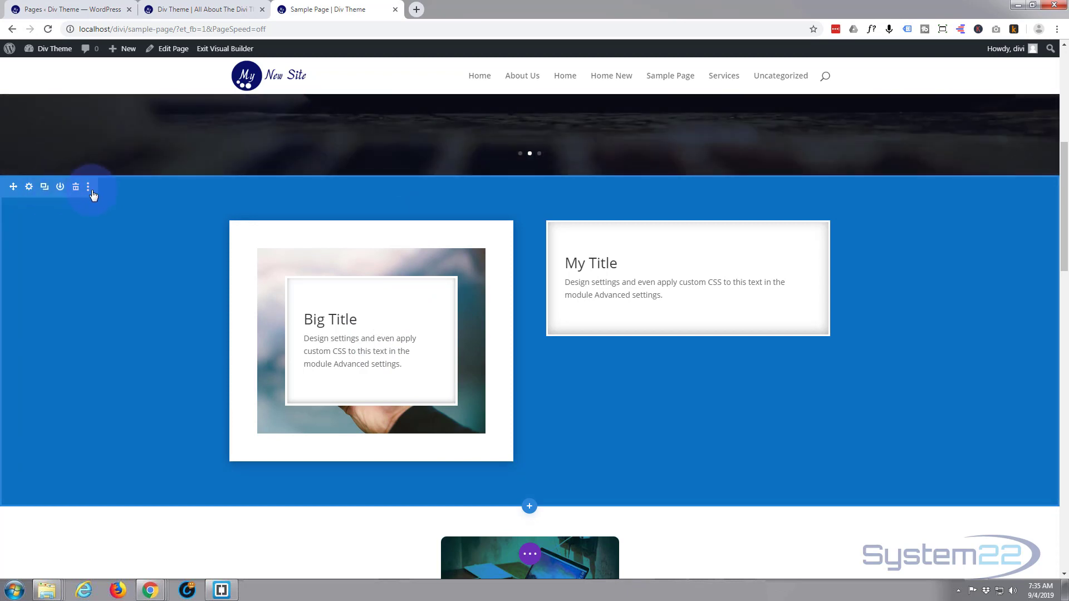
mouse_move(256, 228)
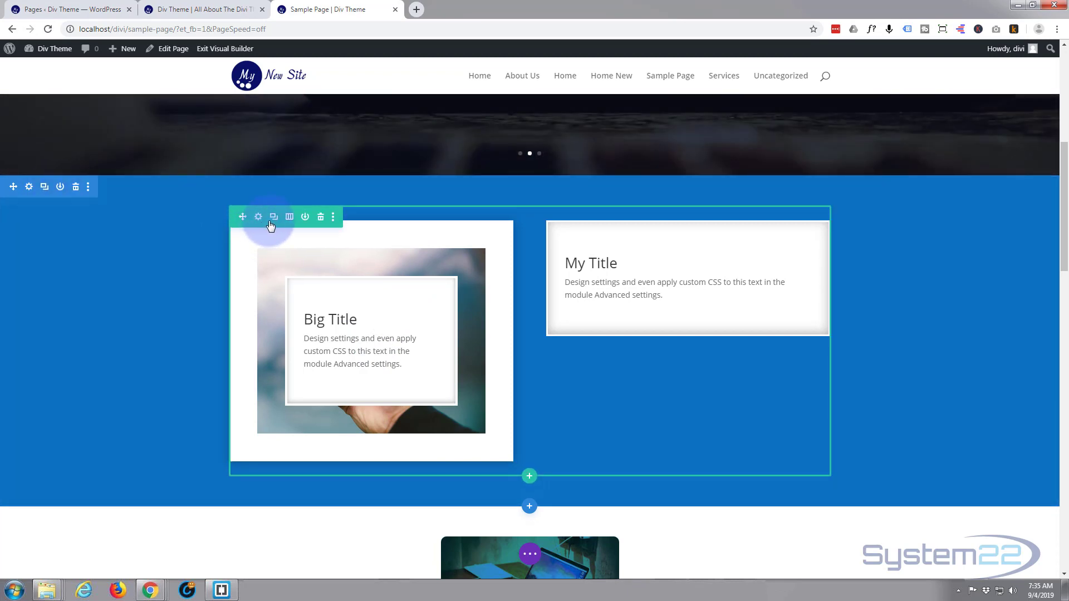
mouse_move(363, 337)
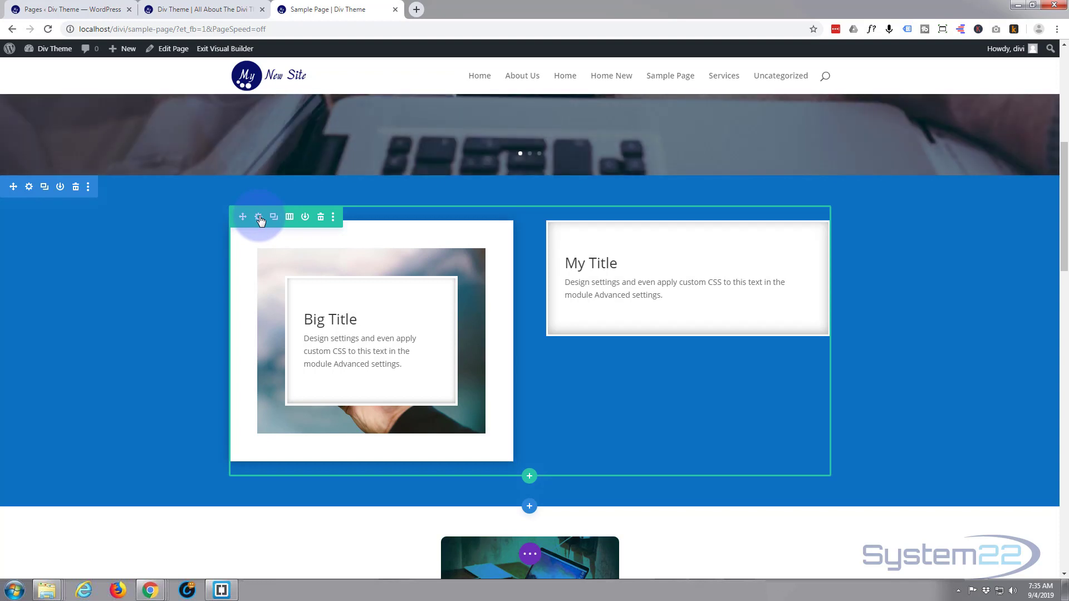
click(258, 219)
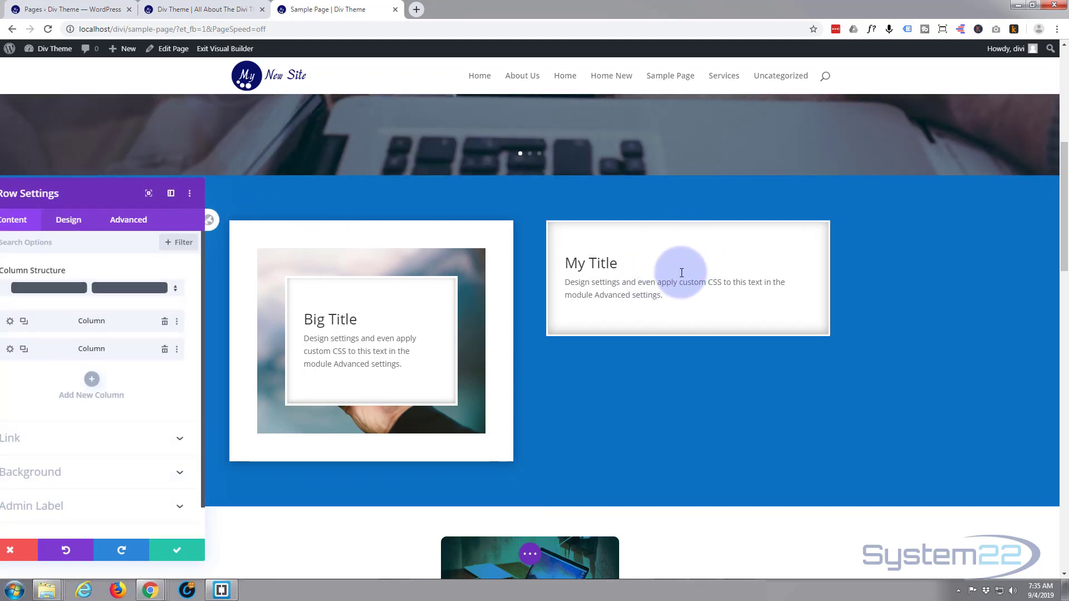
click(10, 351)
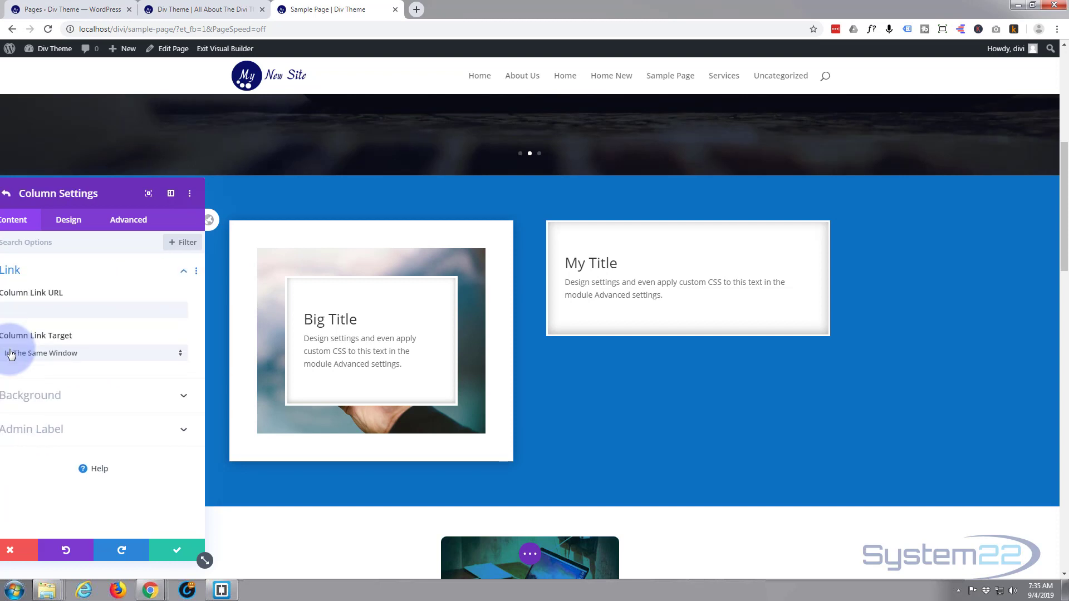
drag(177, 195, 451, 159)
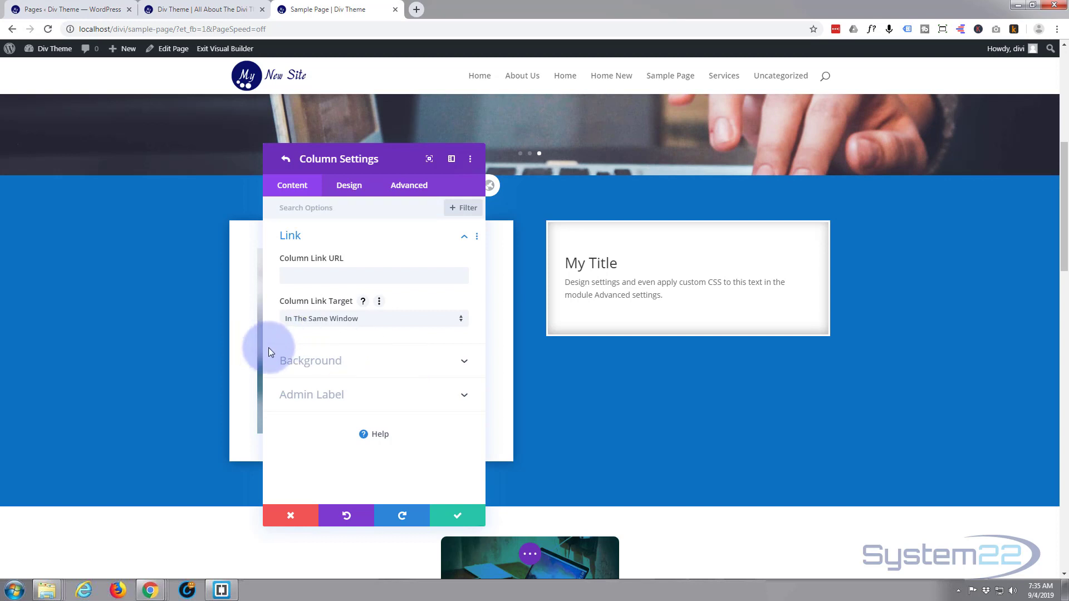
- Set the phone-in-hand photo from the media library as the column's background image
click(388, 360)
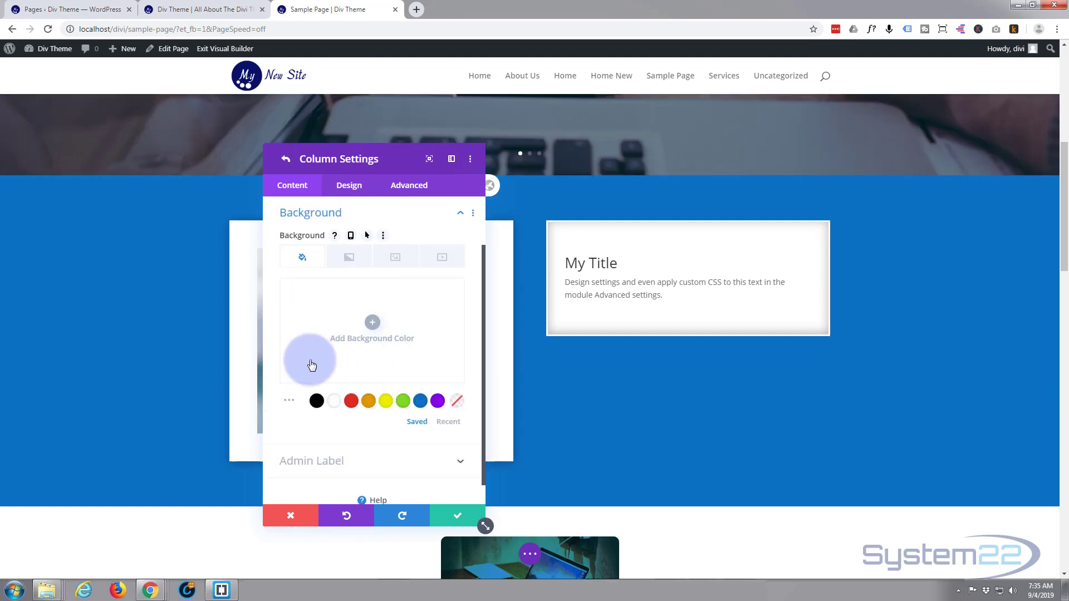
click(311, 365)
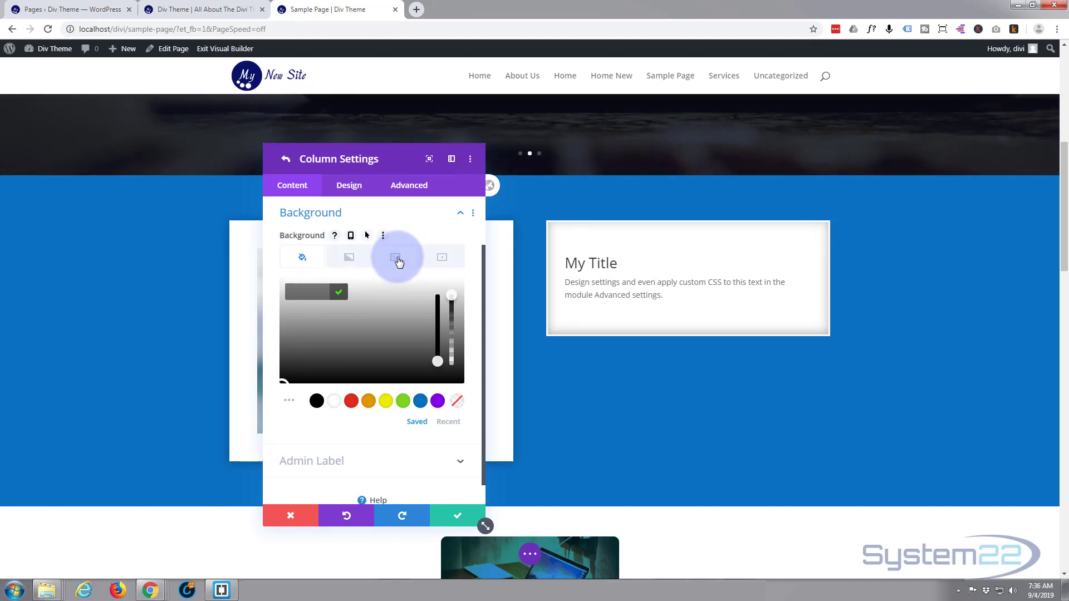
click(397, 258)
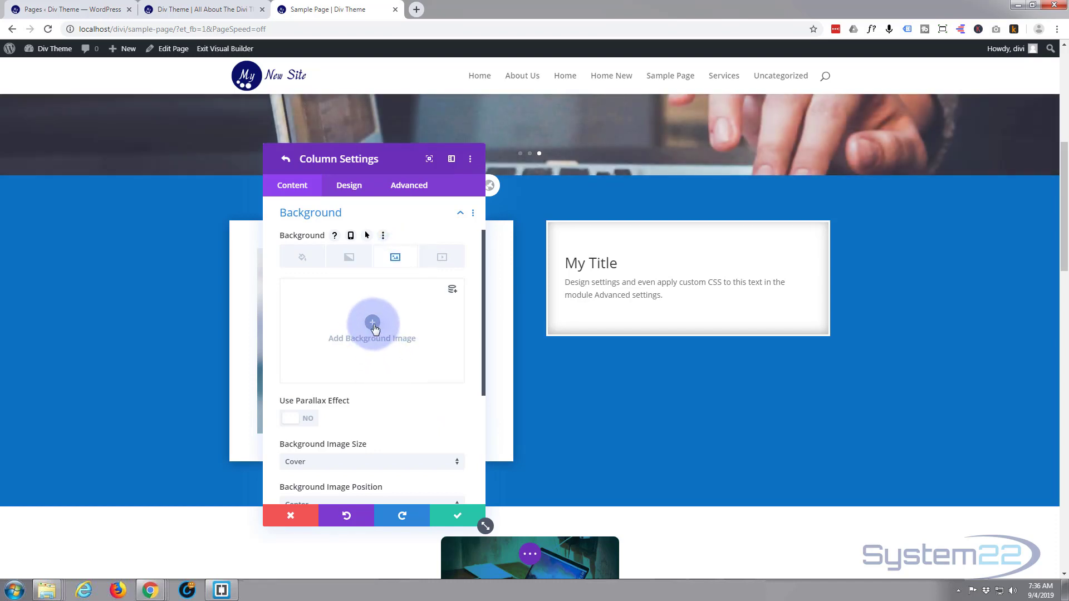
click(372, 323)
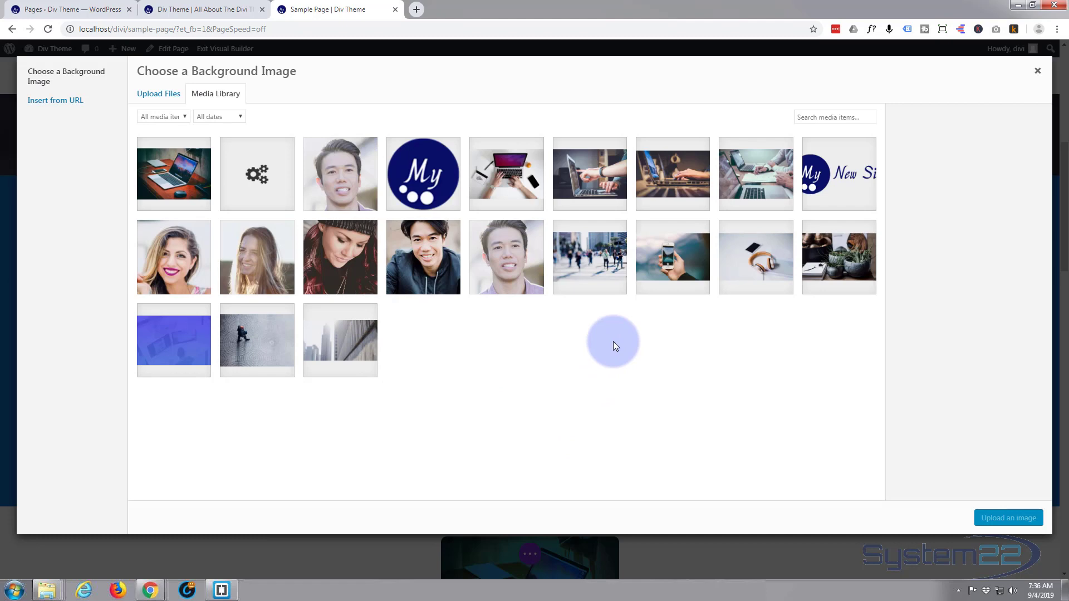
click(668, 260)
click(1008, 518)
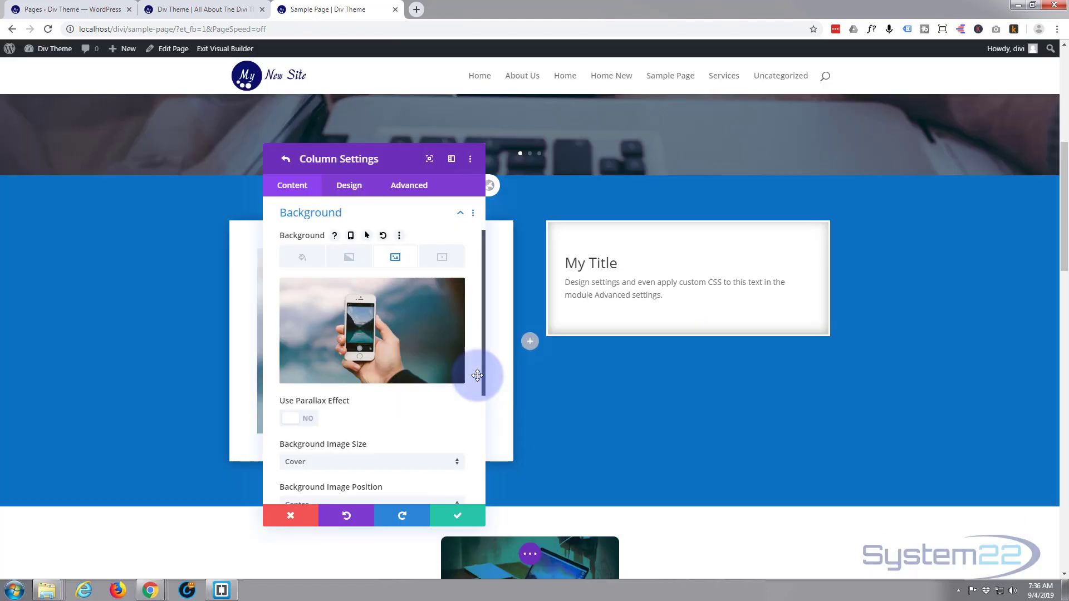
mouse_move(310, 292)
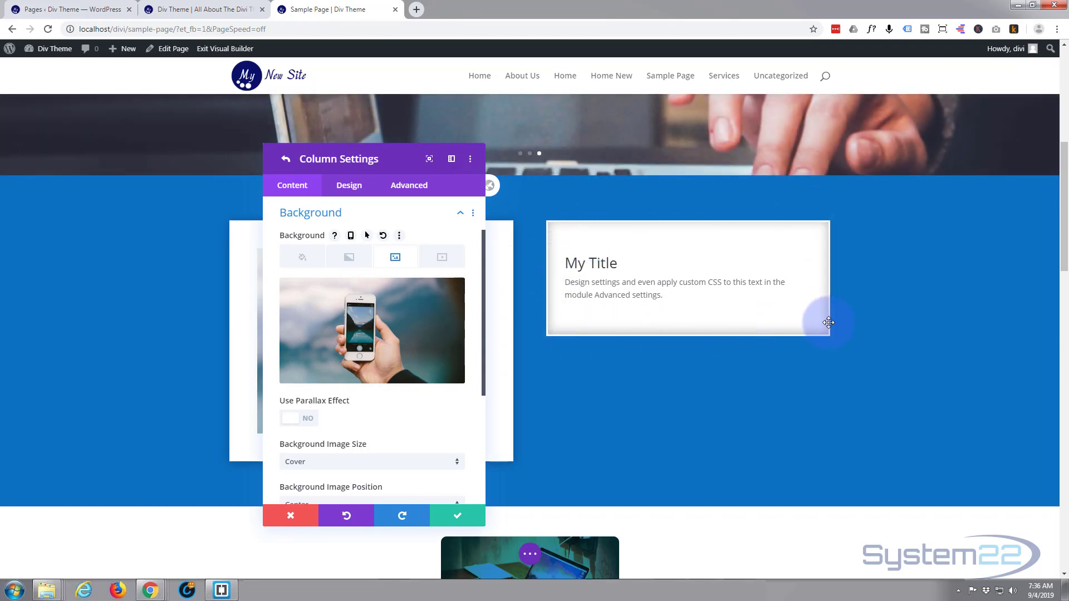
drag(396, 158, 977, 183)
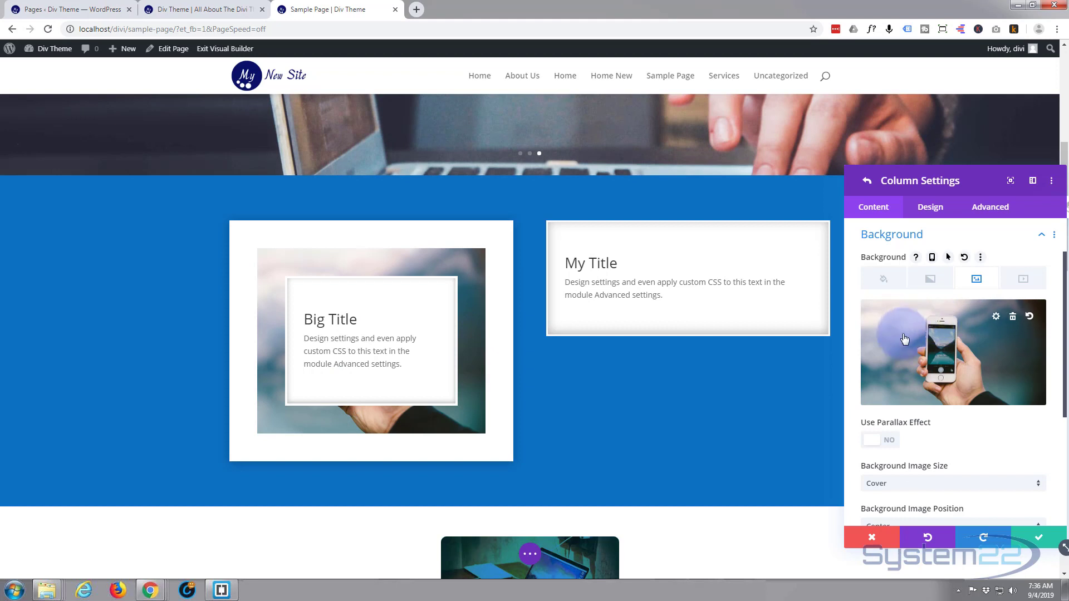
- Set the column's padding to 50px on top, bottom, left and right
click(937, 209)
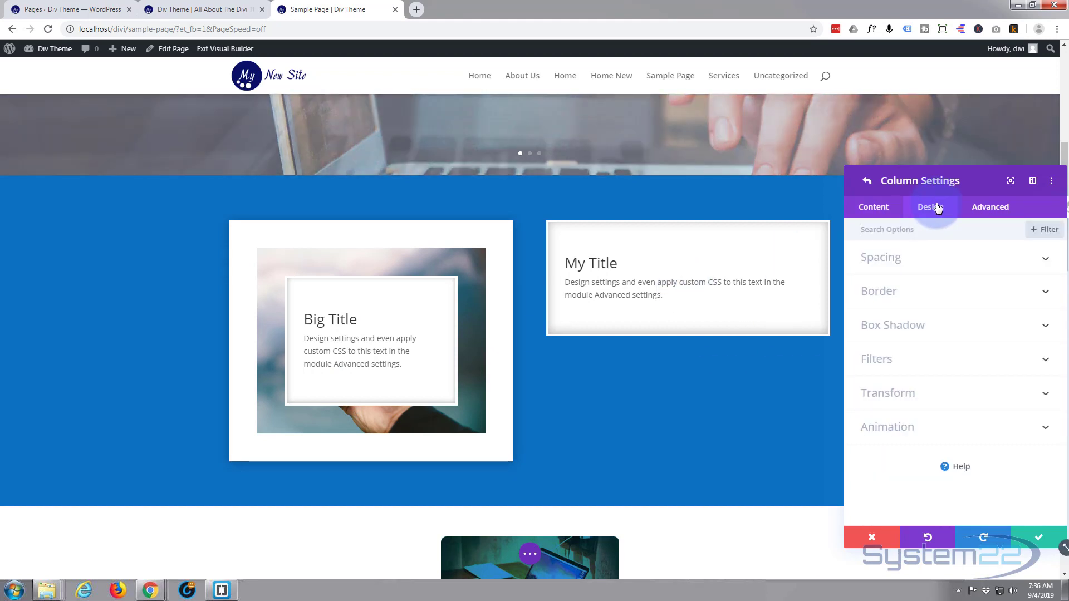
click(948, 269)
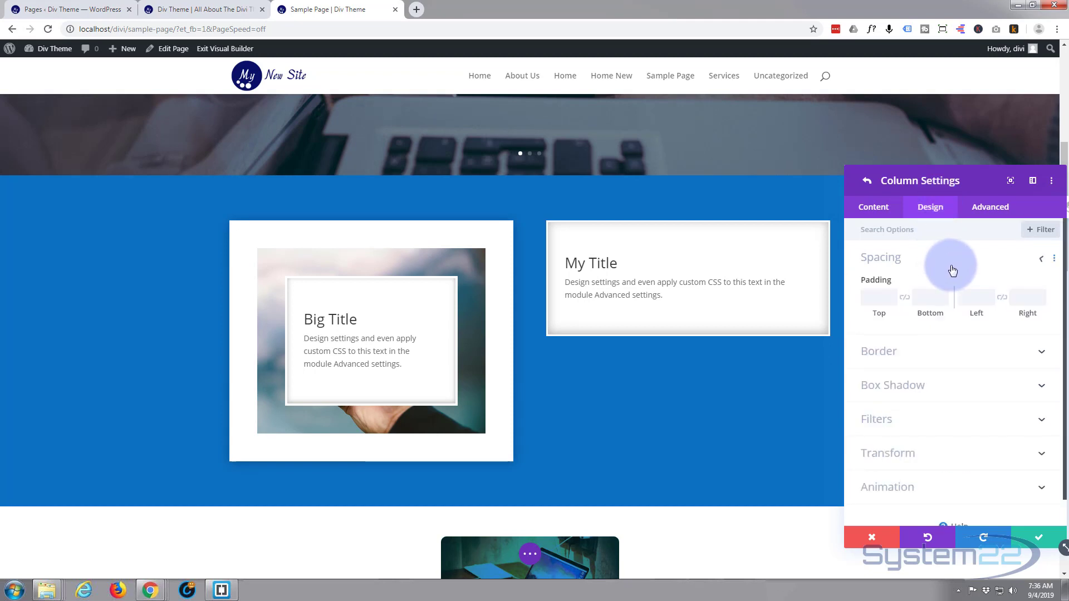
click(874, 306)
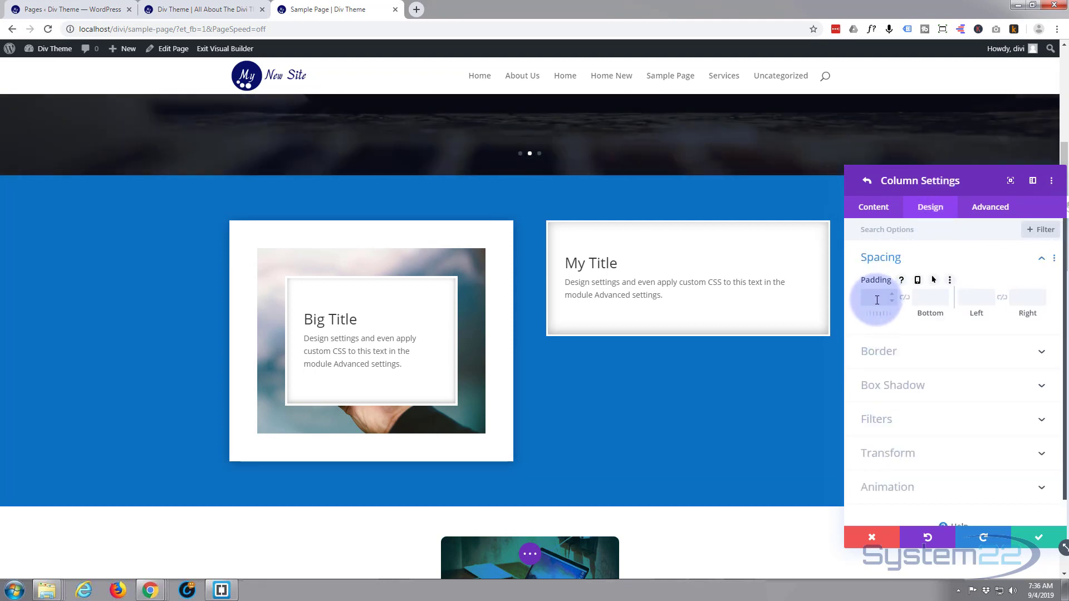
click(948, 356)
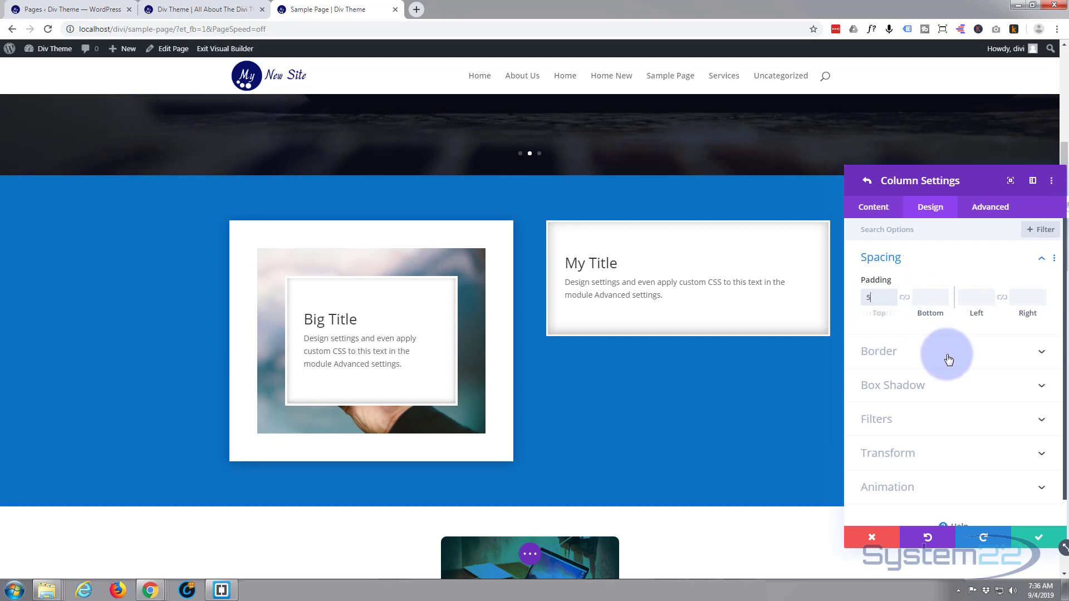
click(904, 297)
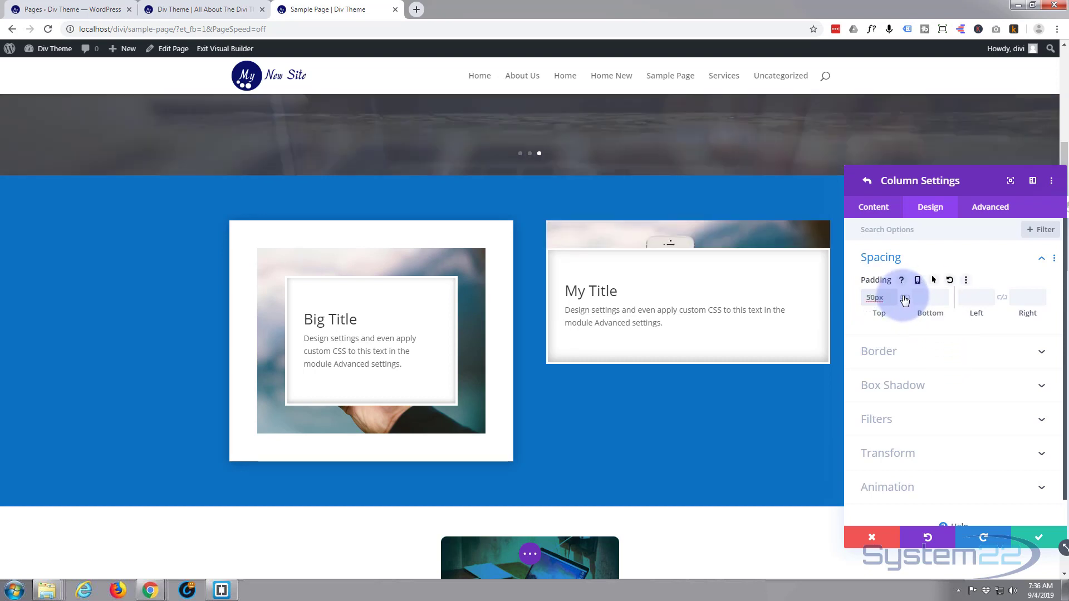
click(975, 300)
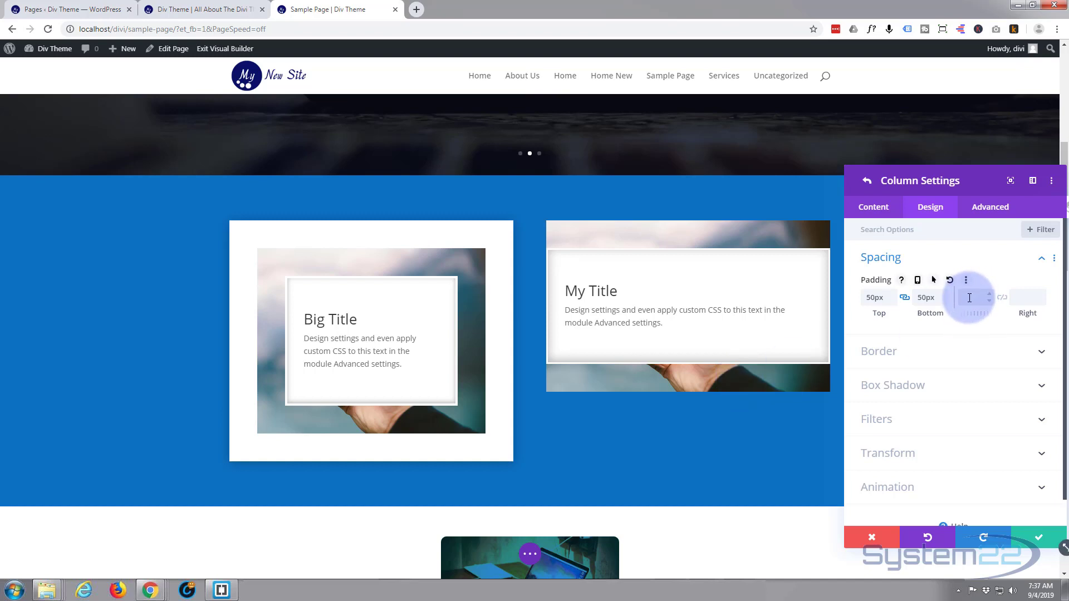
click(1002, 299)
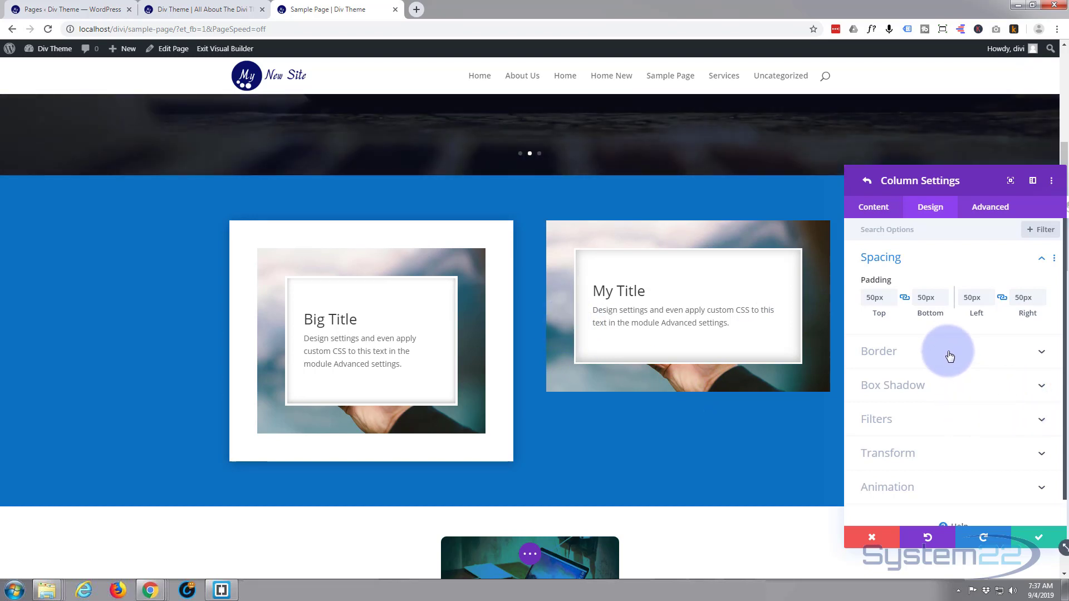
click(947, 356)
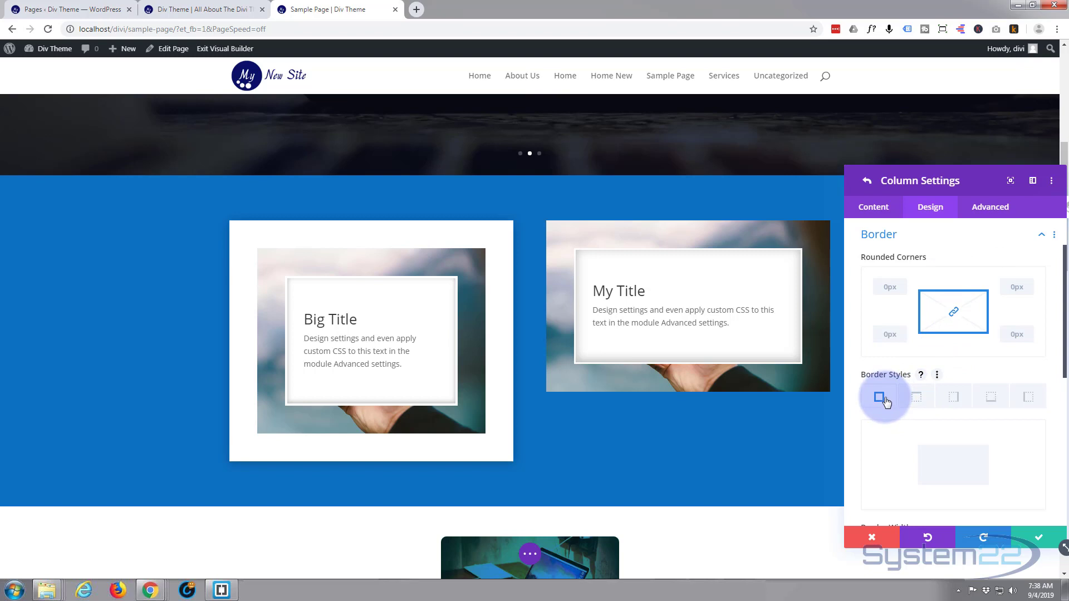
- Give the column a 50px white border
scroll(890, 410, down, 3)
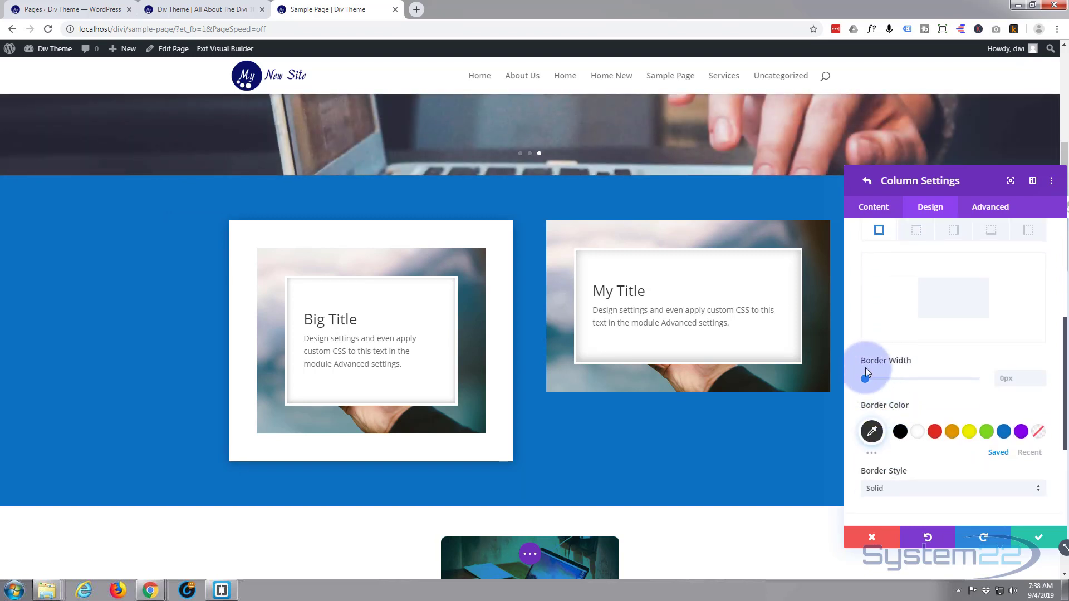
click(1005, 378)
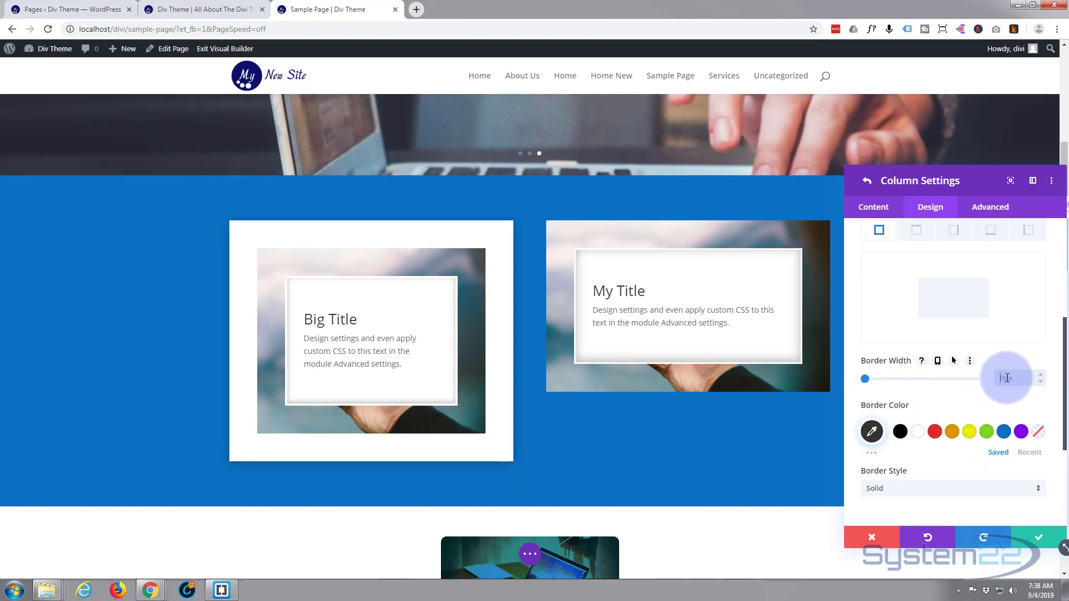
text(50)
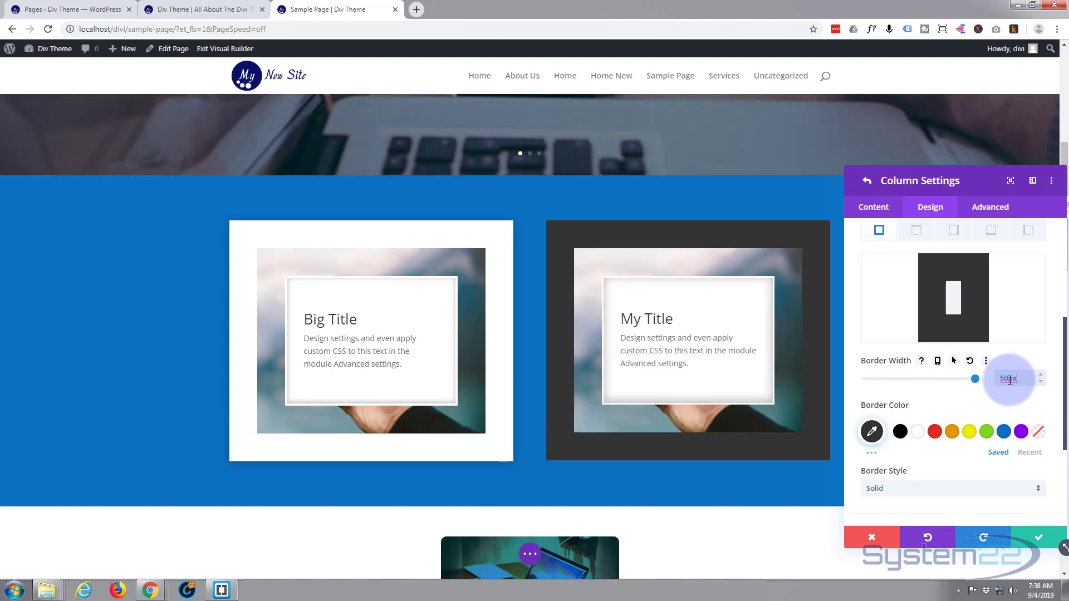
click(918, 433)
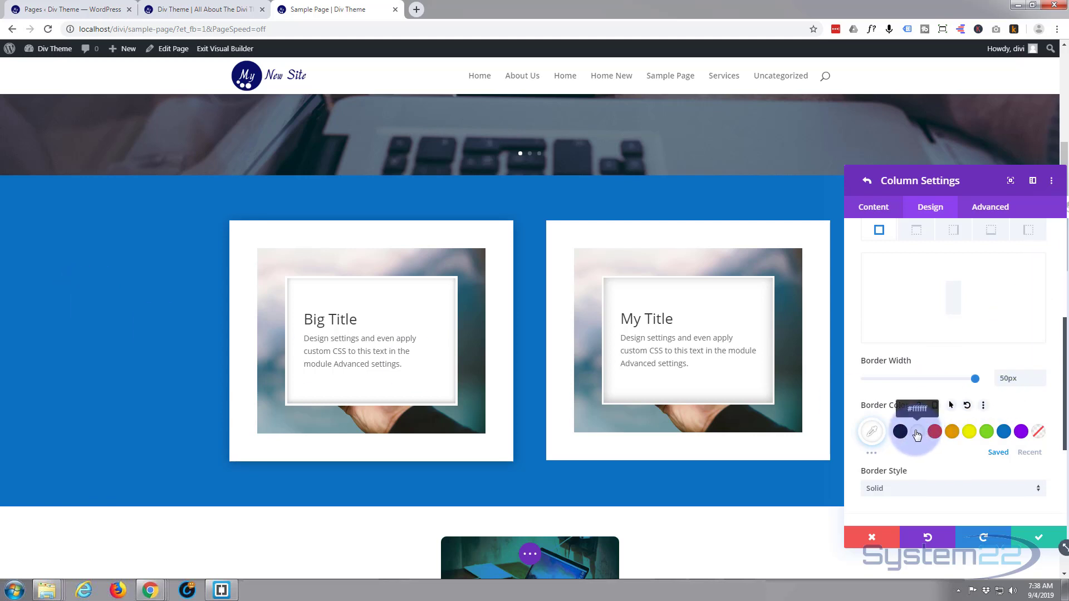
- Apply the second Box Shadow preset to the column and save its settings
scroll(918, 434, down, 2)
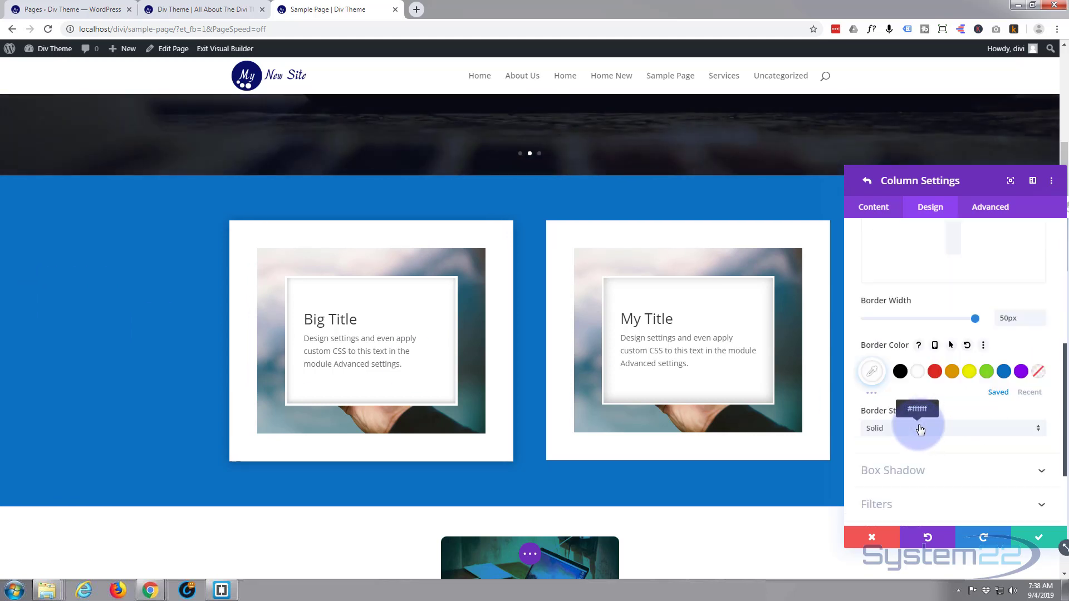
scroll(920, 429, down, 1)
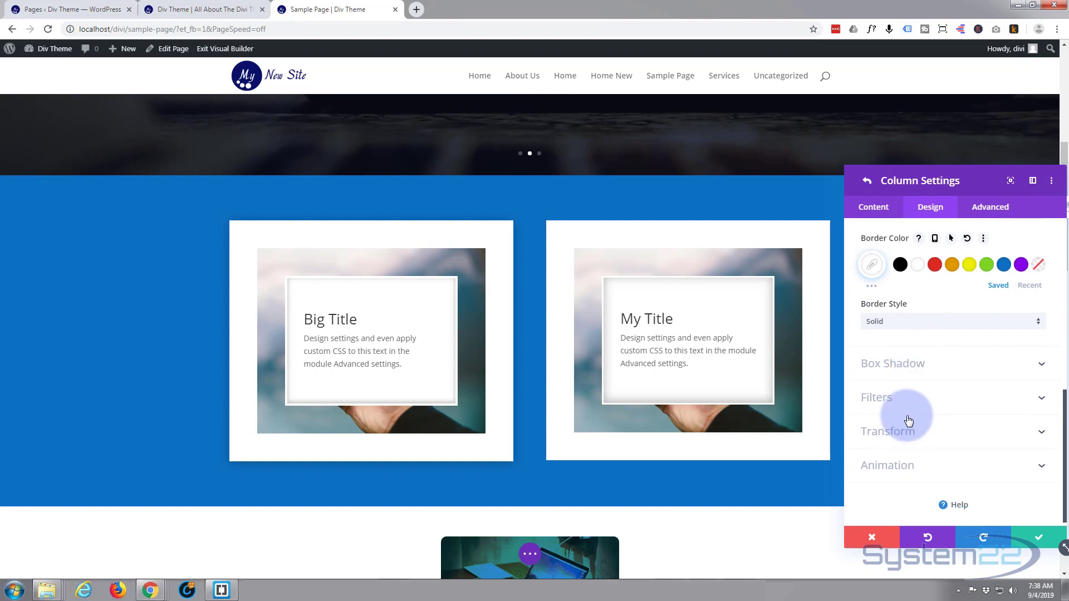
click(987, 372)
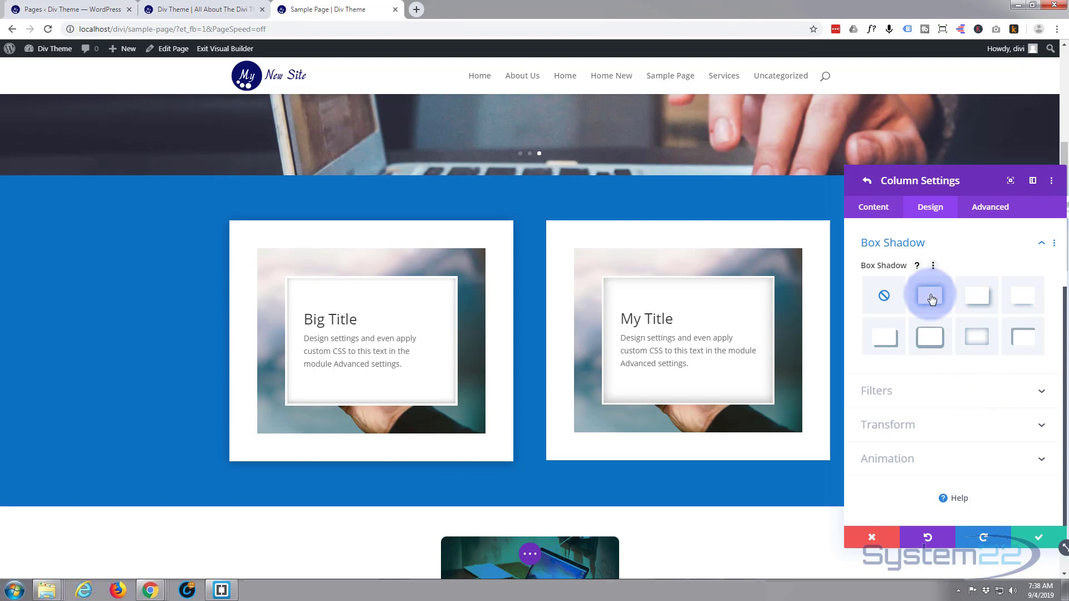
click(931, 299)
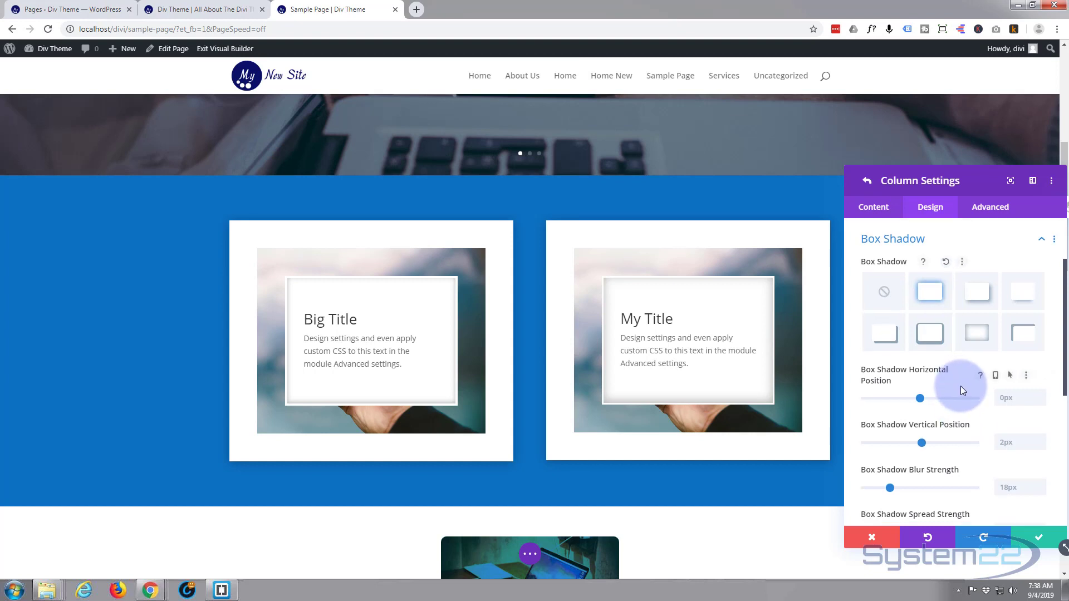
scroll(961, 386, down, 3)
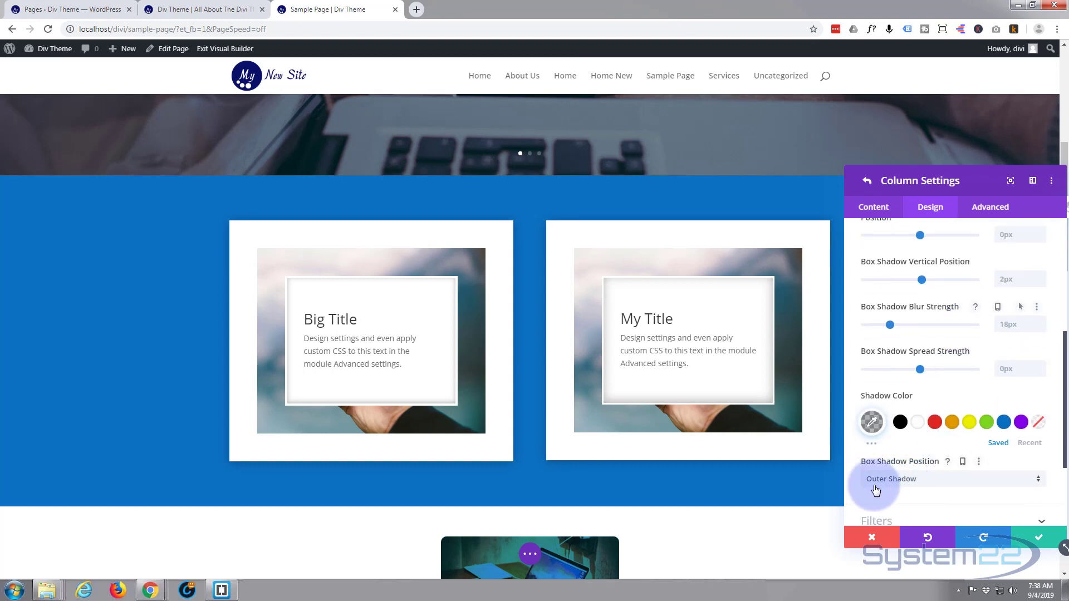
click(1047, 542)
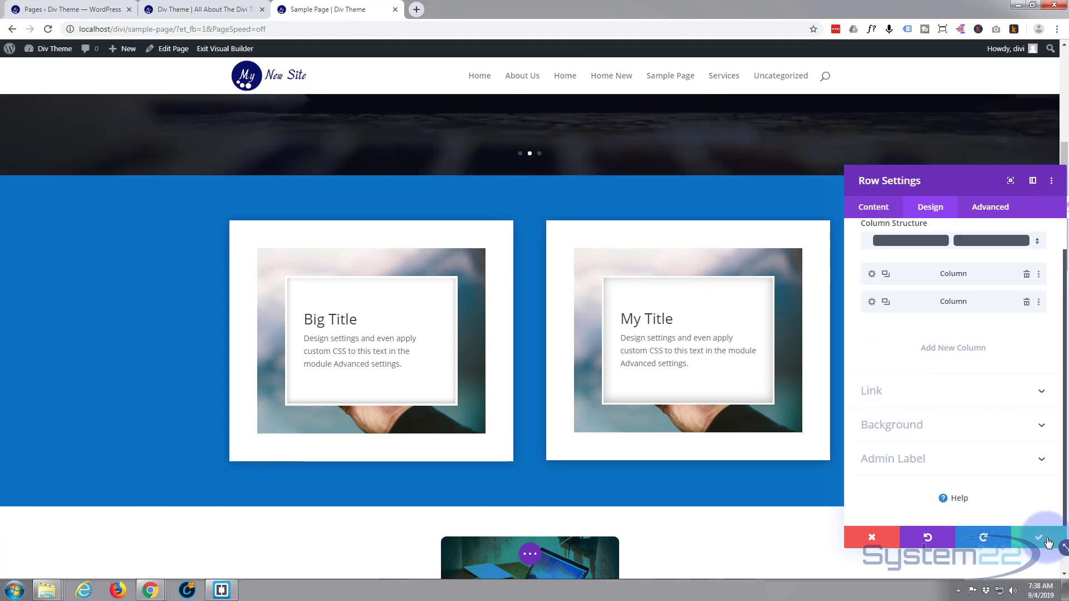
- Save the row settings, then delete the section's blue background colour and save the section
click(1046, 542)
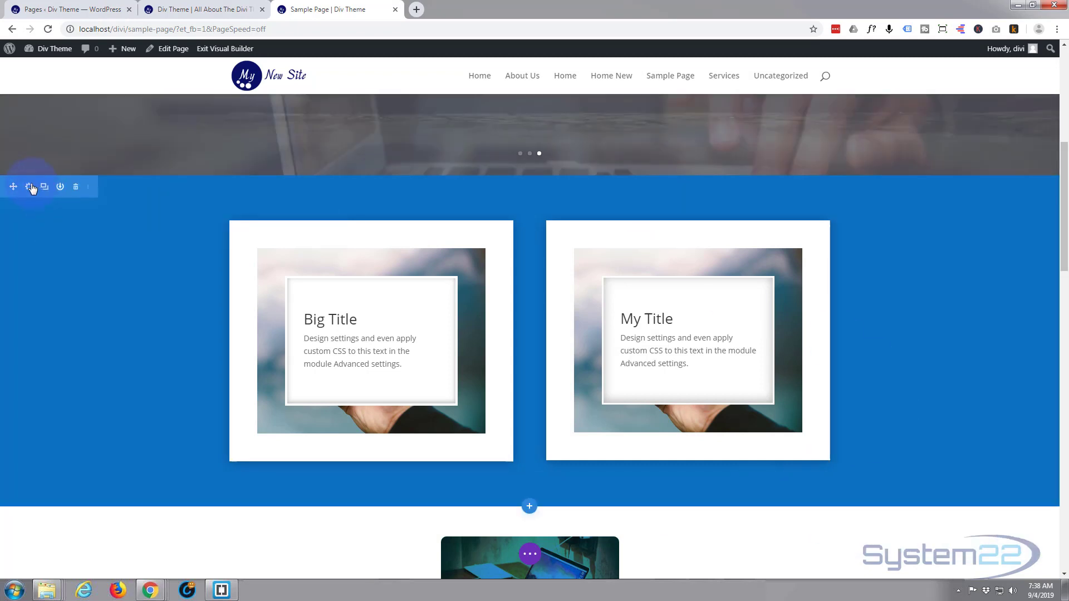
click(29, 191)
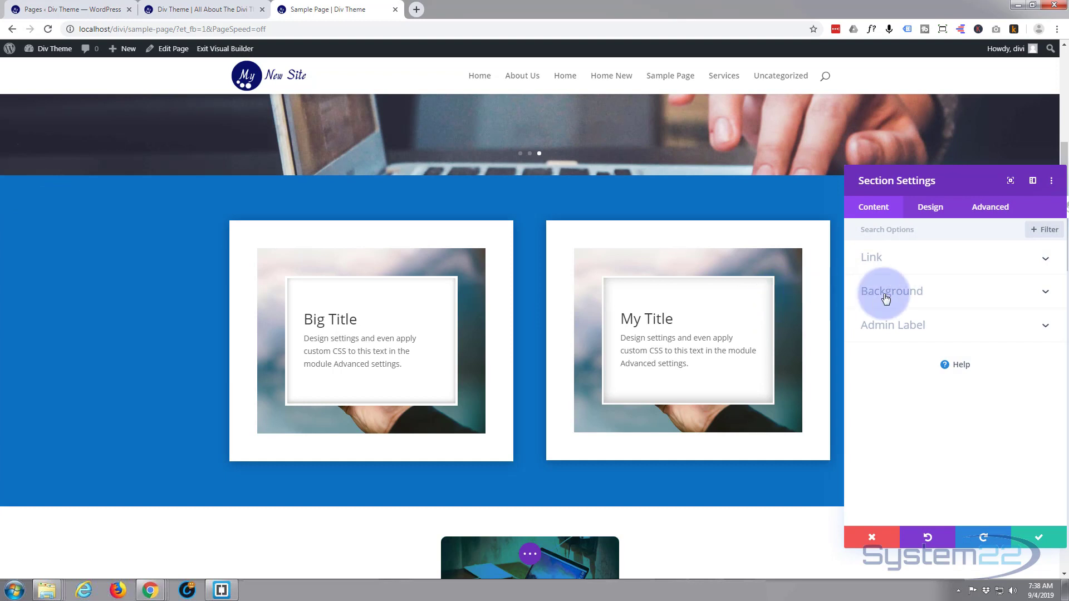
click(916, 295)
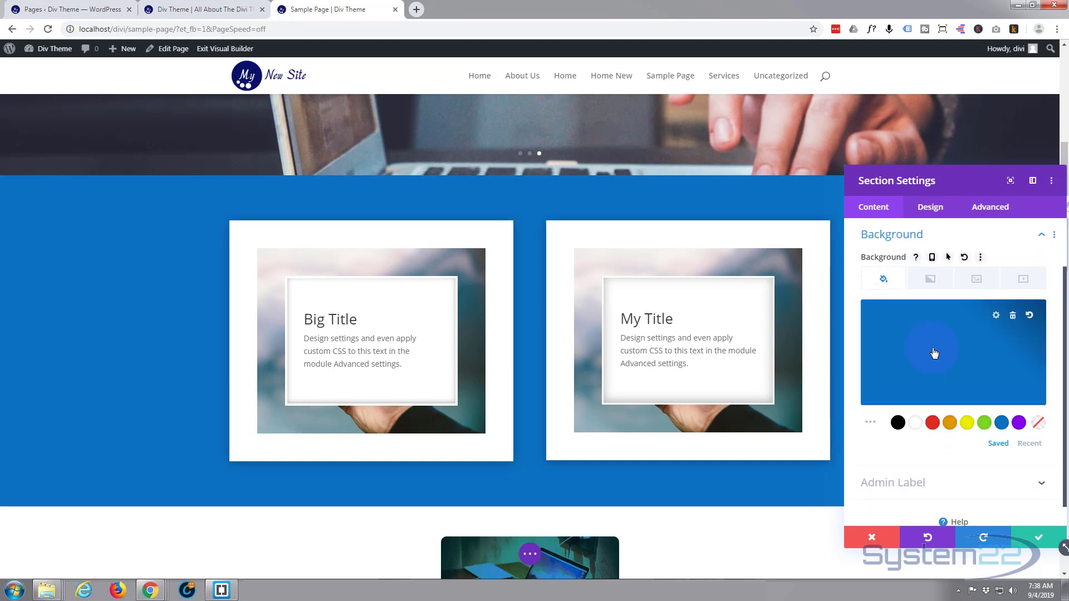
click(1013, 319)
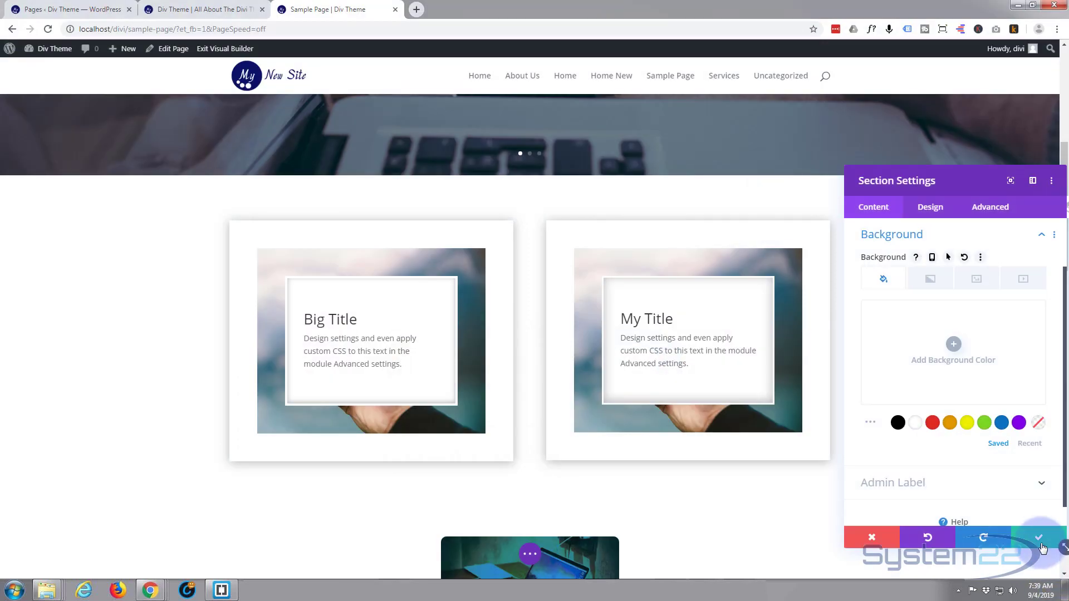
click(1039, 538)
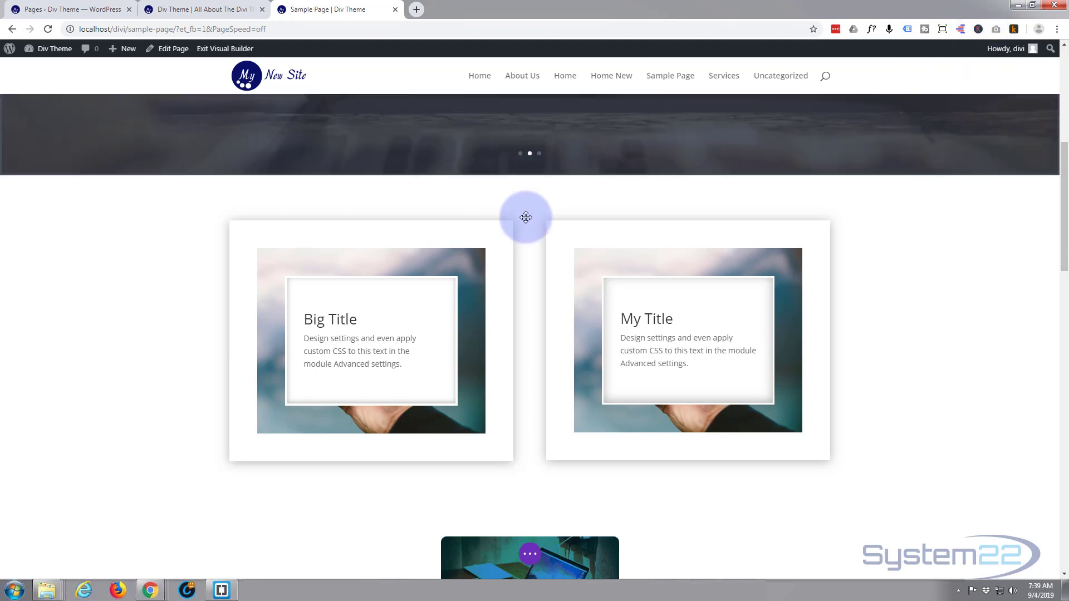
- Save the page changes and exit the Visual Builder to view the live Sample Page
mouse_move(525, 217)
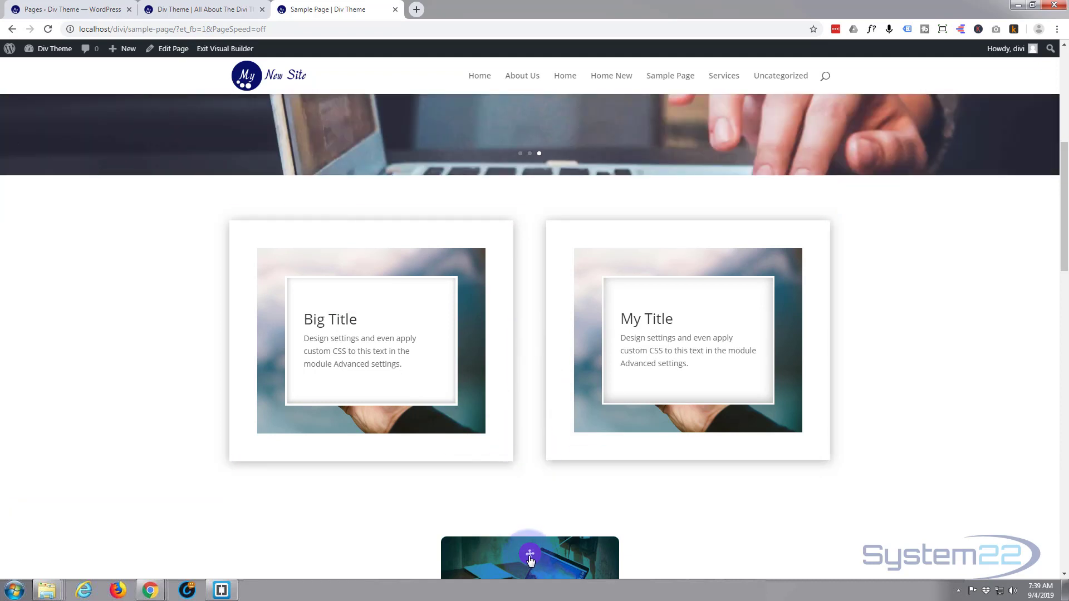
click(529, 554)
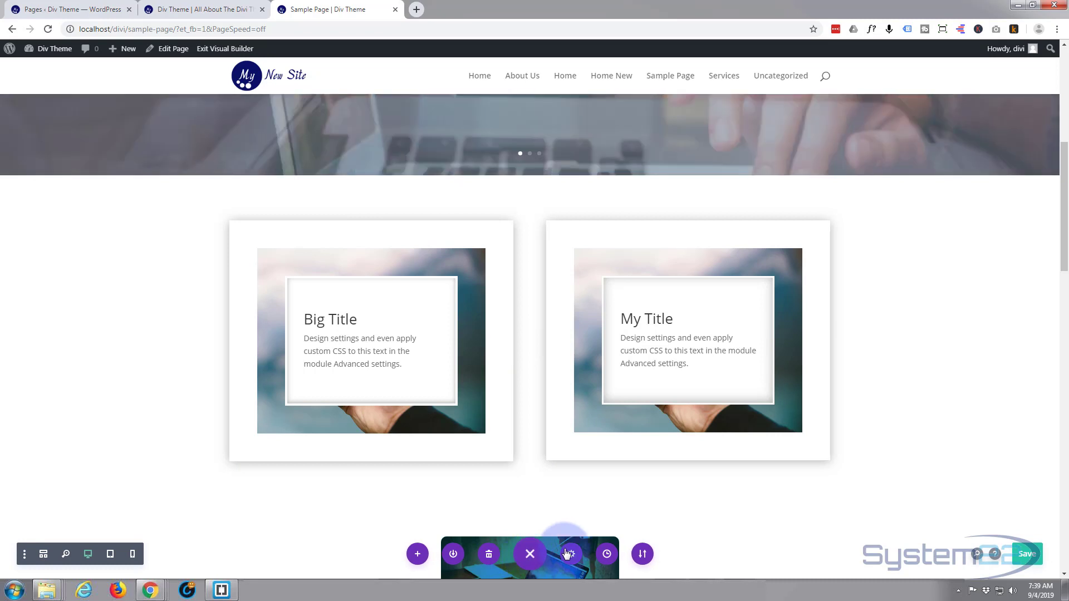
click(1027, 555)
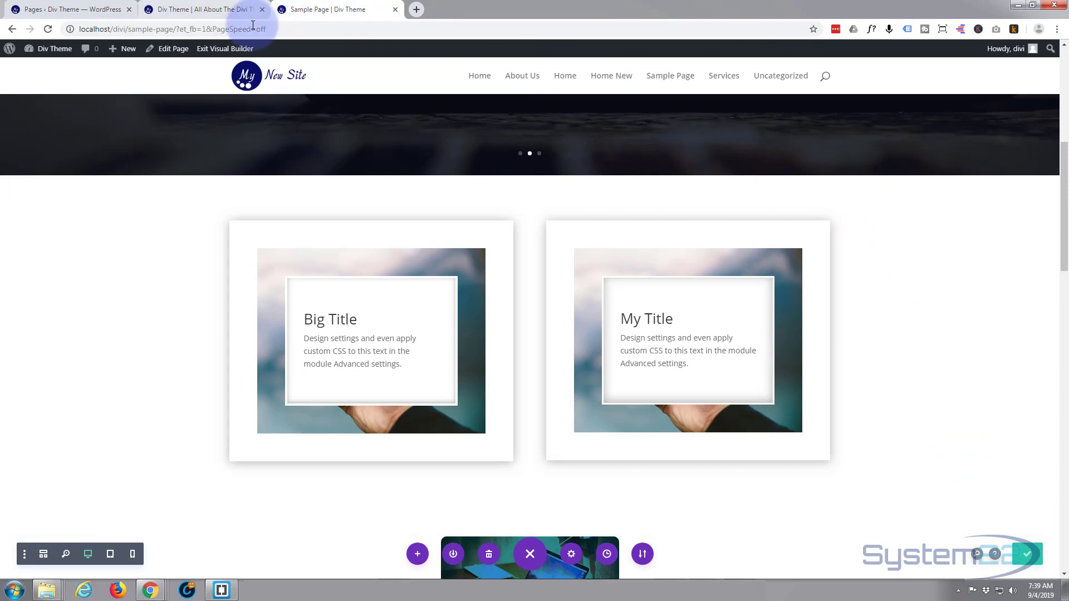
click(218, 49)
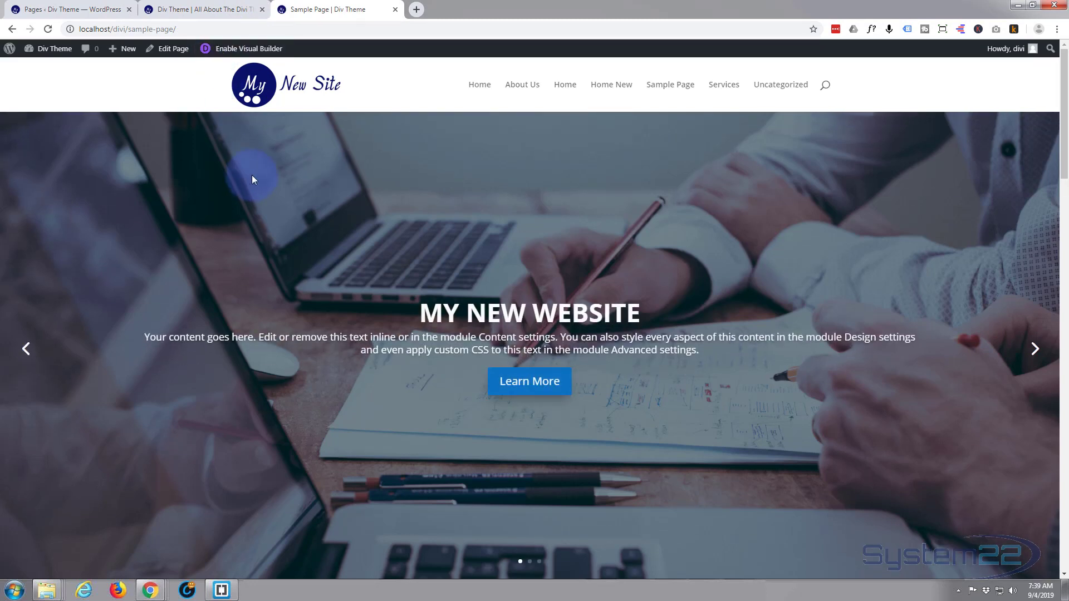
- Scroll down past the hero slider to the side-by-side Big Title and My Title cards
scroll(252, 175, down, 5)
scroll(214, 148, down, 2)
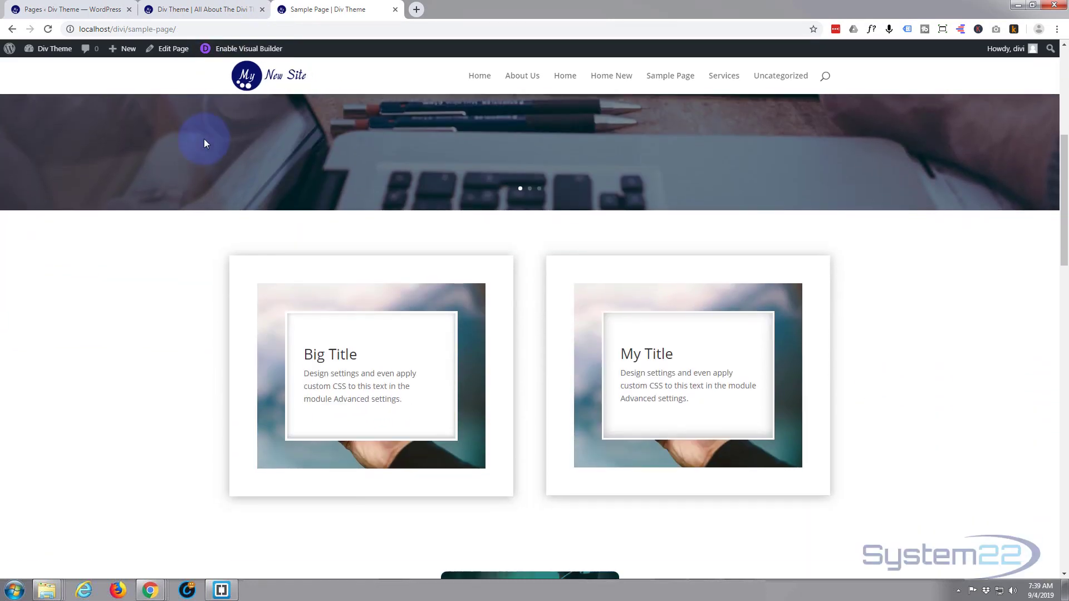